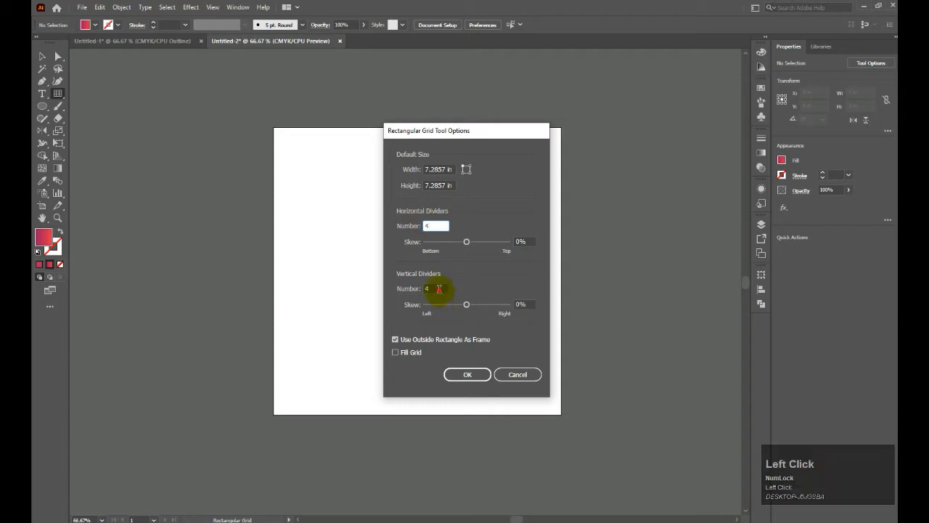
# Create a 7.2857 in square rectangular grid with 4 horizontal and 4 vertical dividers and centre it on the artboard.
pyautogui.click(468, 374)
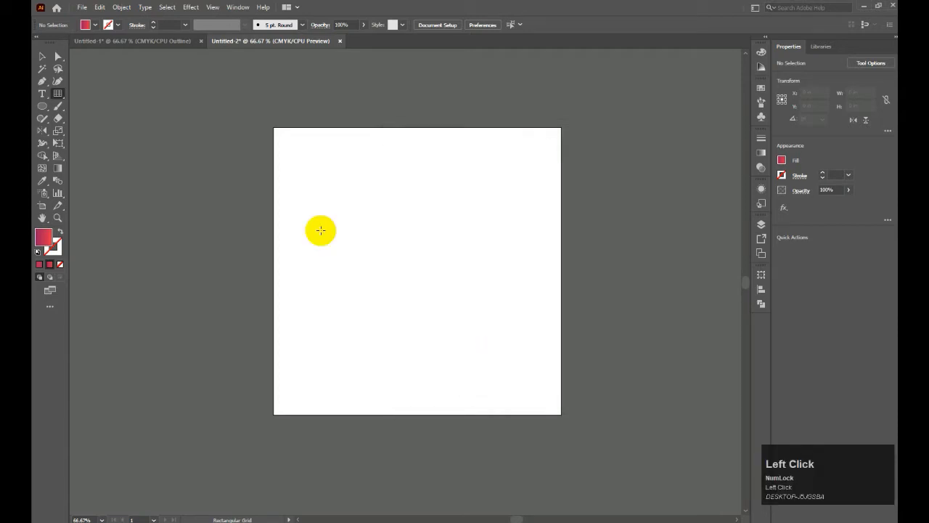
pyautogui.click(42, 56)
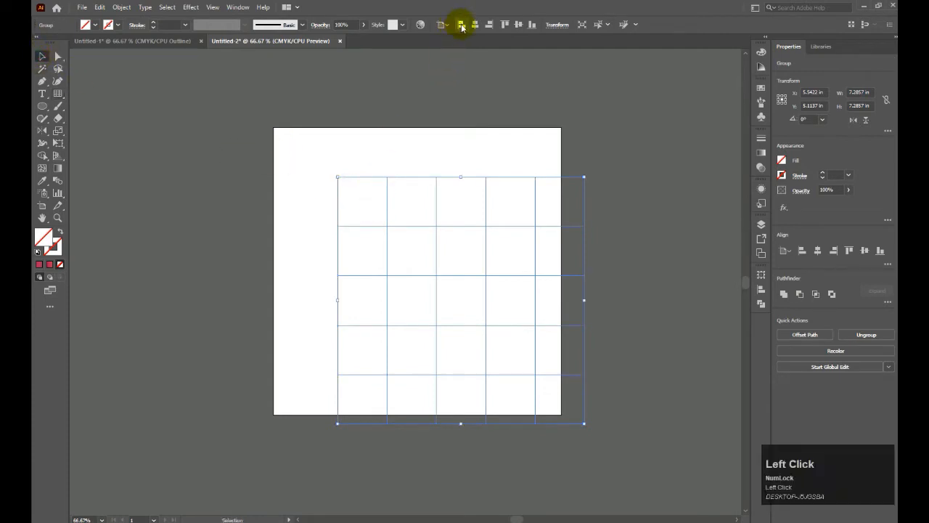
pyautogui.click(473, 25)
pyautogui.click(517, 24)
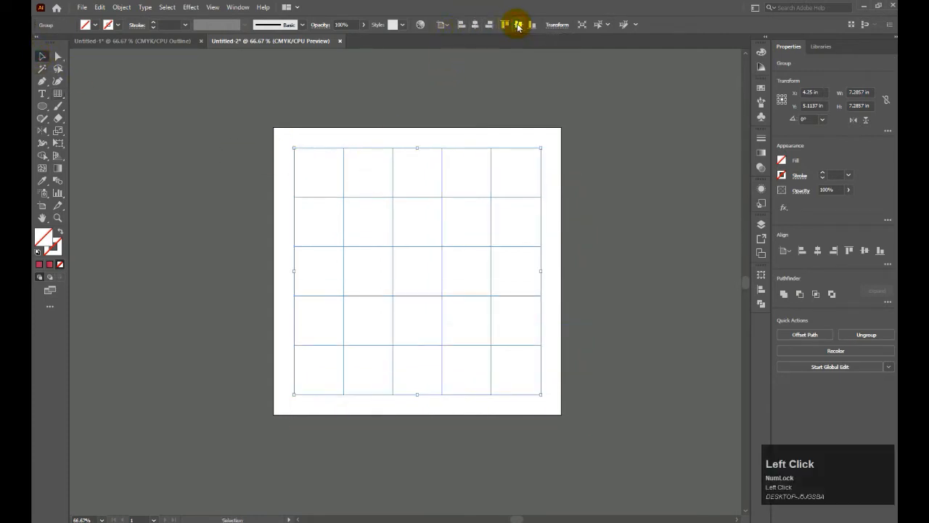
pyautogui.click(316, 206)
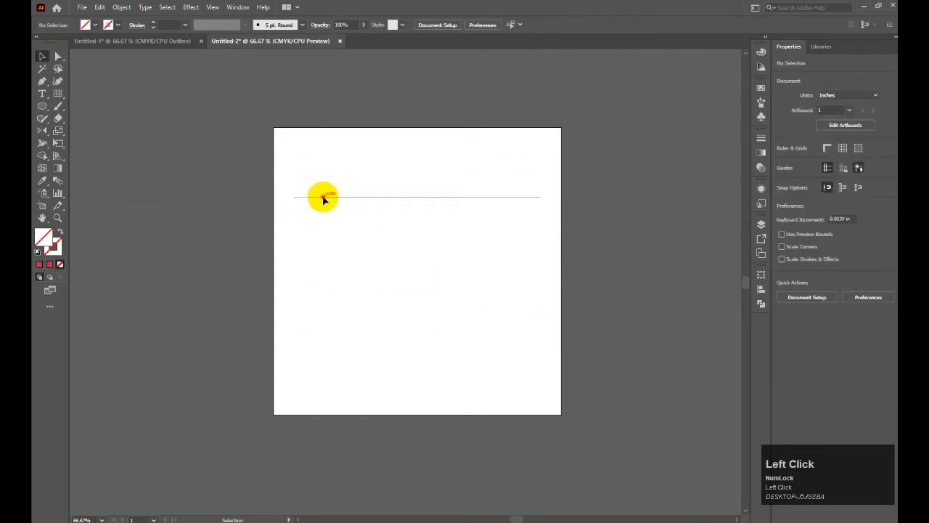
# Give the grid lines a 1 pt black stroke, keeping the grid without a fill.
pyautogui.click(324, 201)
pyautogui.doubleClick(59, 247)
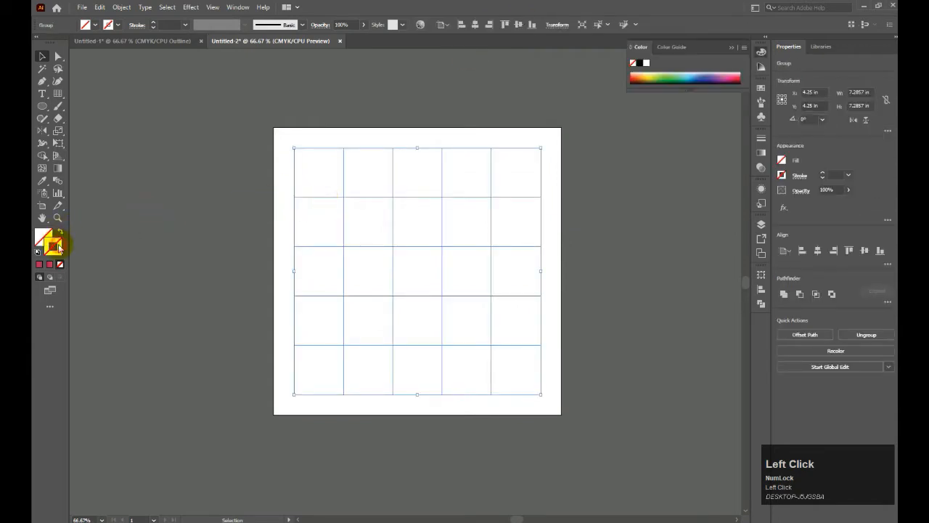
pyautogui.moveTo(341, 233); pyautogui.dragTo(325, 327)
pyautogui.click(576, 201)
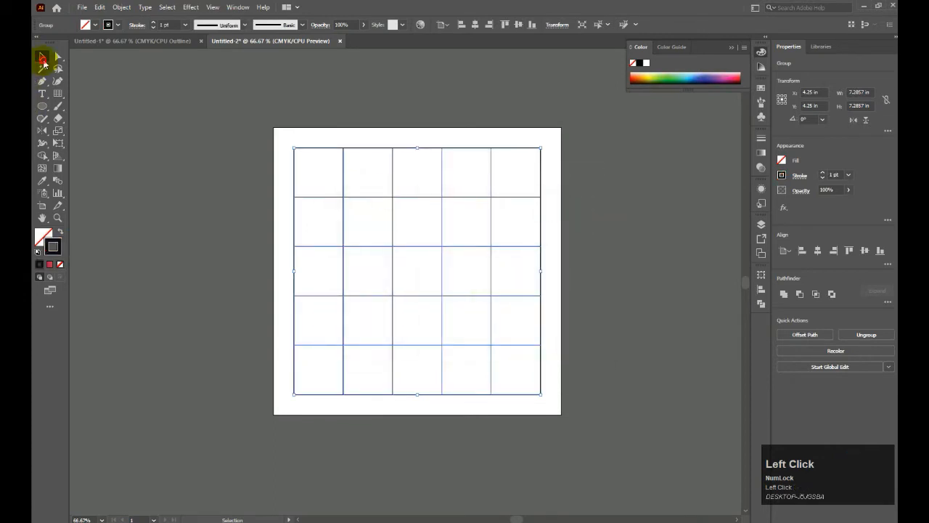
pyautogui.click(423, 204)
pyautogui.click(421, 198)
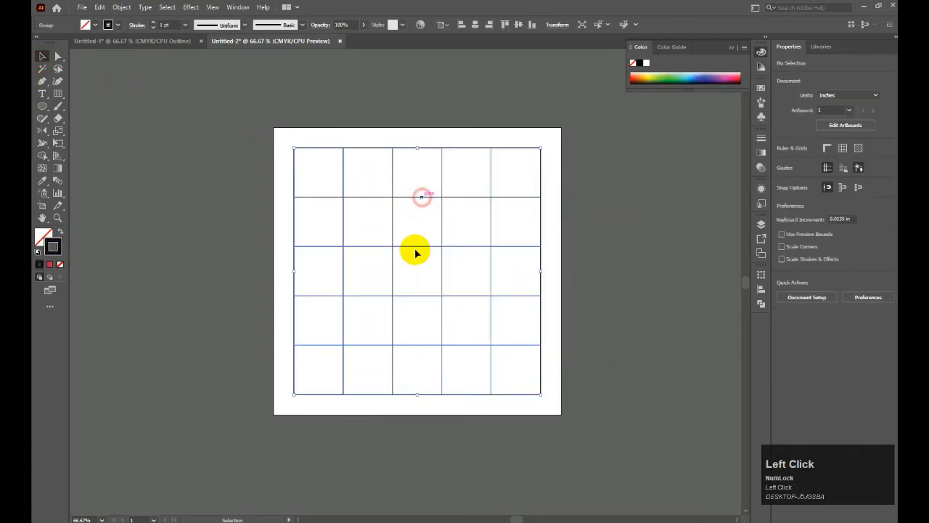
pyautogui.click(419, 263)
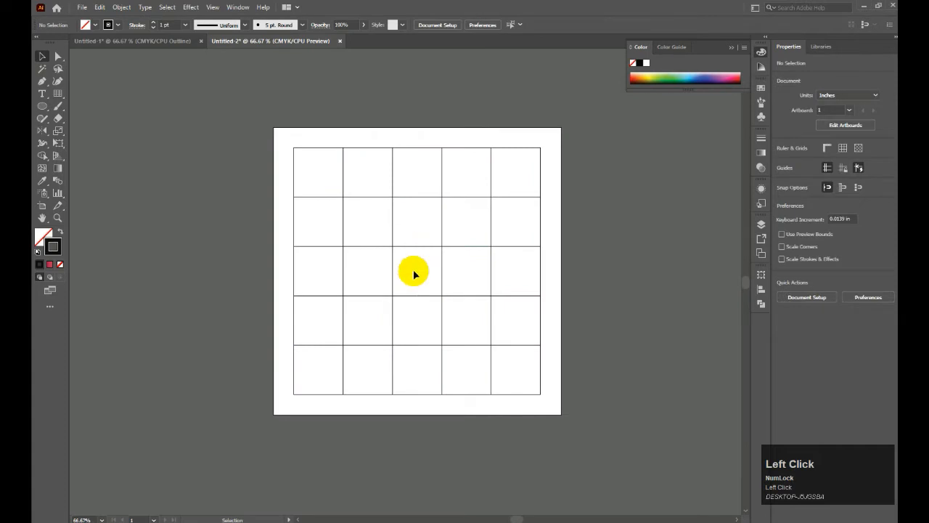
# Draw a circle about 1.46 in wide from the grid's centre so that it fills the central cell.
pyautogui.click(43, 106)
pyautogui.moveTo(43, 106); pyautogui.dragTo(81, 131)
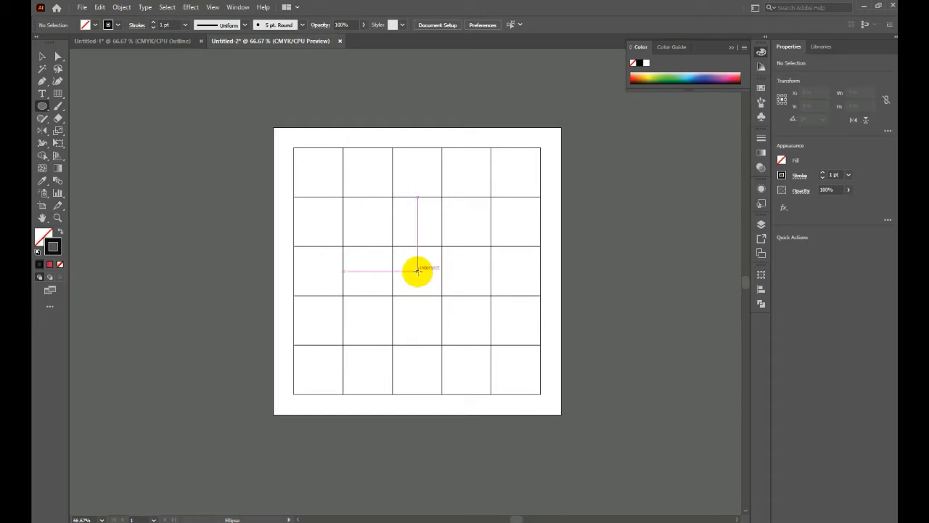
pyautogui.moveTo(417, 270); pyautogui.dragTo(445, 296)
pyautogui.click(42, 55)
pyautogui.click(216, 189)
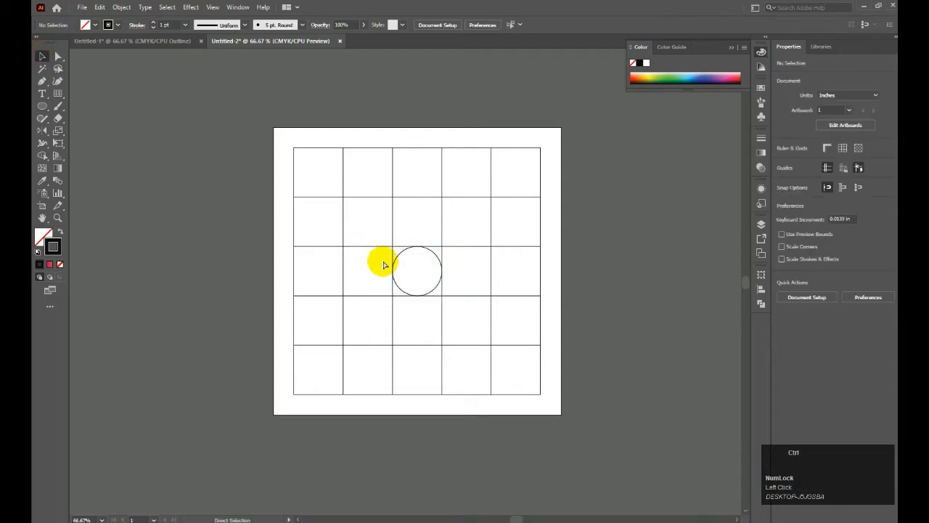
# Inspect in outline view how the circle meets the edges of the central cell, then return to preview.
pyautogui.hotkey('ctrl', 'y')
pyautogui.scroll(4, 413, 250)
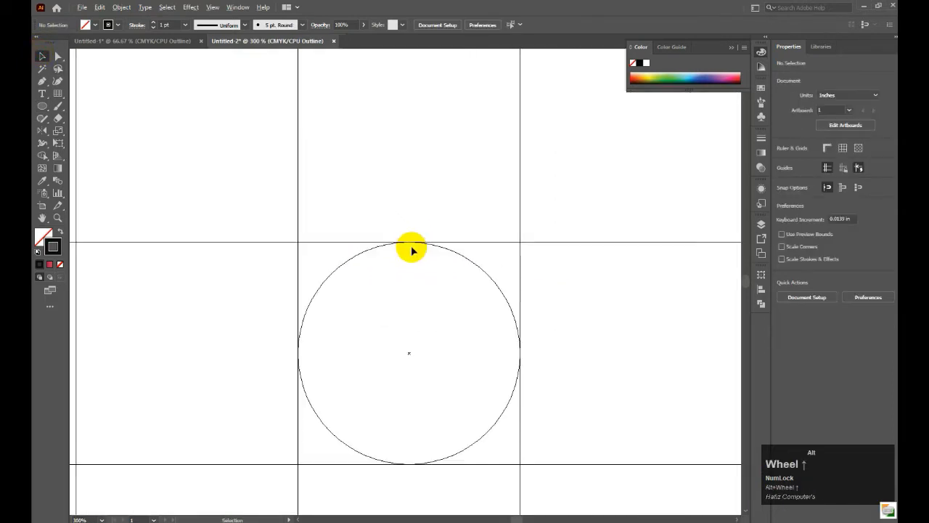
pyautogui.scroll(1, 401, 244)
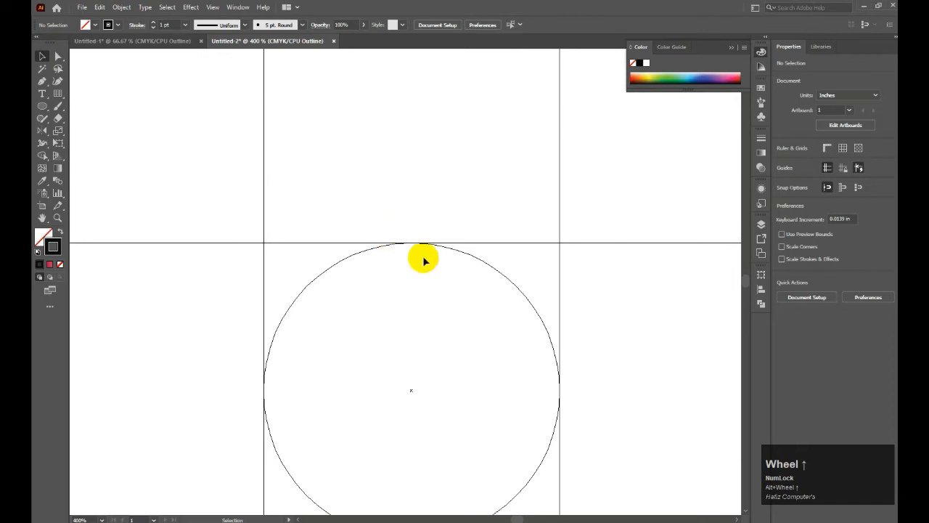
pyautogui.click(564, 408)
pyautogui.press('space')
pyautogui.moveTo(459, 385); pyautogui.dragTo(454, 251)
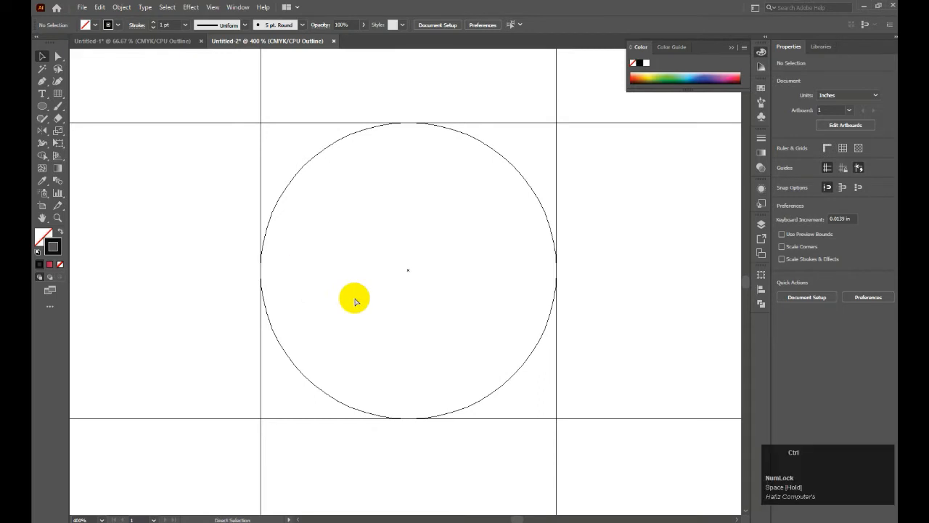
pyautogui.hotkey('ctrl', 'y')
pyautogui.keyDown('alt'); pyautogui.scroll(-4, 366, 326); pyautogui.keyUp('alt')
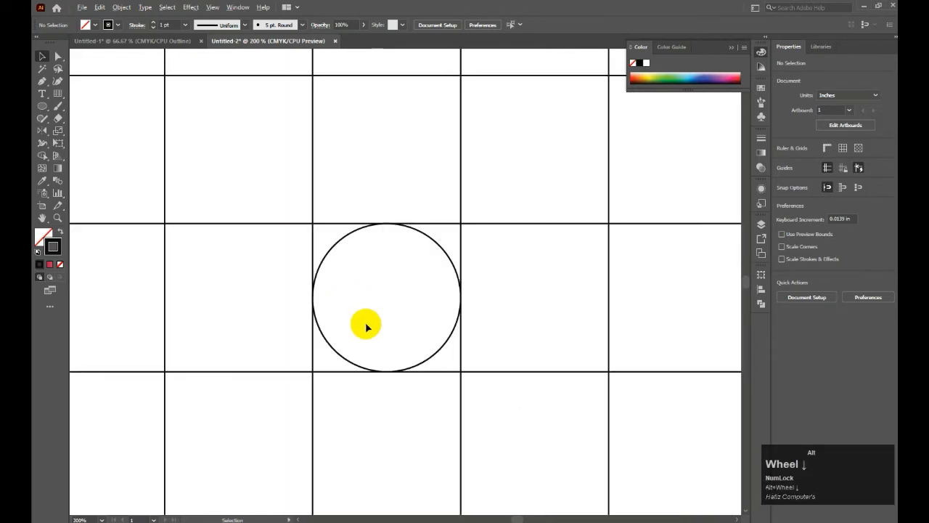
pyautogui.keyDown('alt'); pyautogui.scroll(-1, 366, 326); pyautogui.keyUp('alt')
# Paste a copy of the central circle in front and scale it from its centre to 4.3714 in, three cells wide.
pyautogui.click(375, 310)
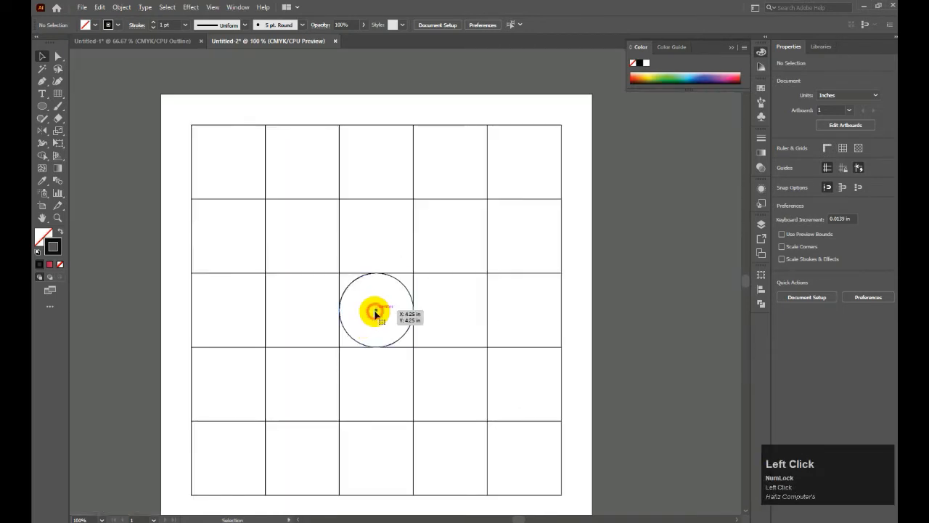
pyautogui.click(99, 7)
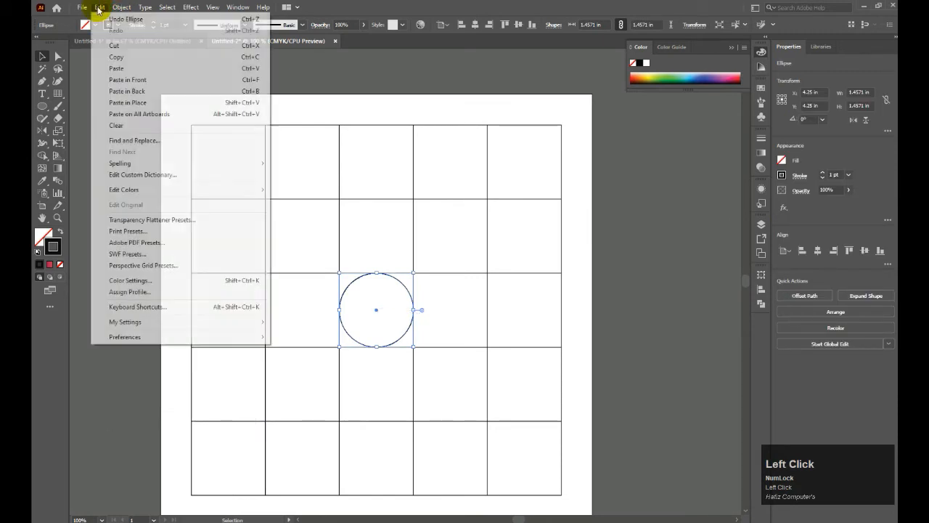
pyautogui.click(115, 68)
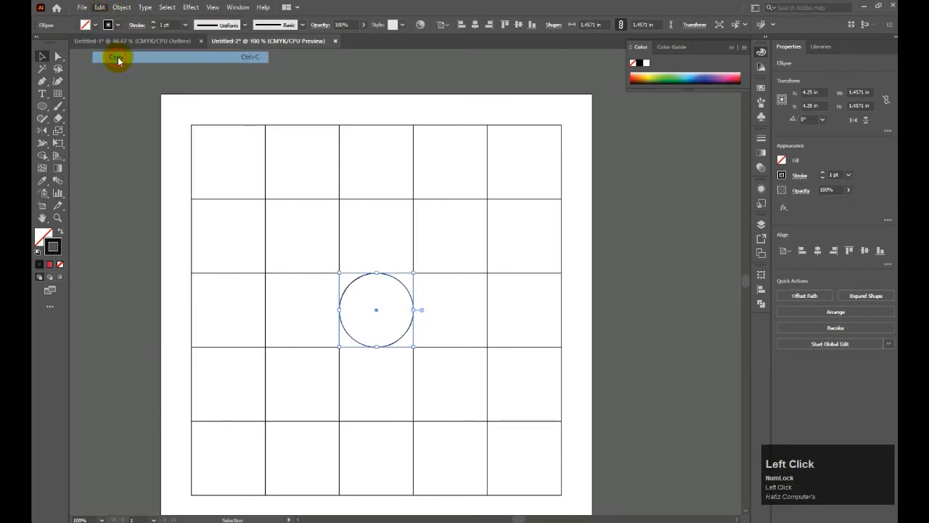
pyautogui.click(102, 9)
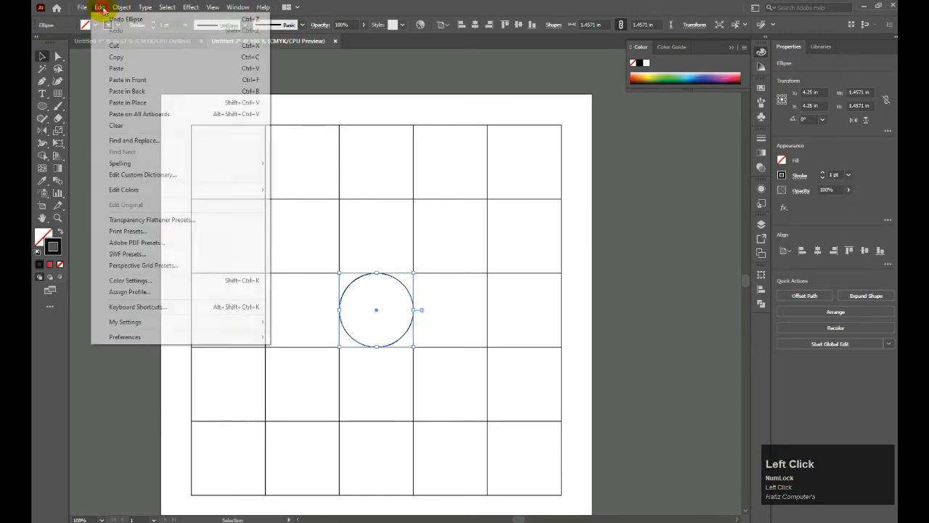
pyautogui.click(116, 80)
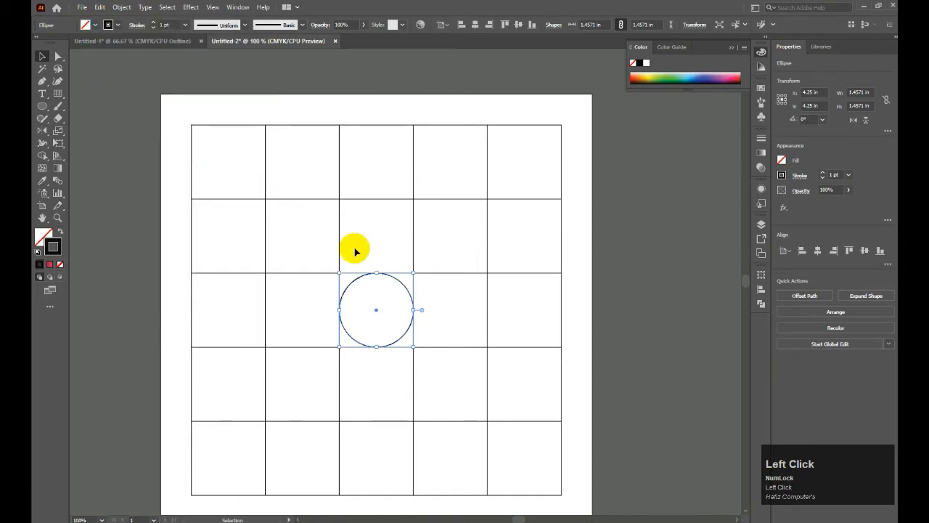
pyautogui.moveTo(411, 273); pyautogui.dragTo(512, 200)
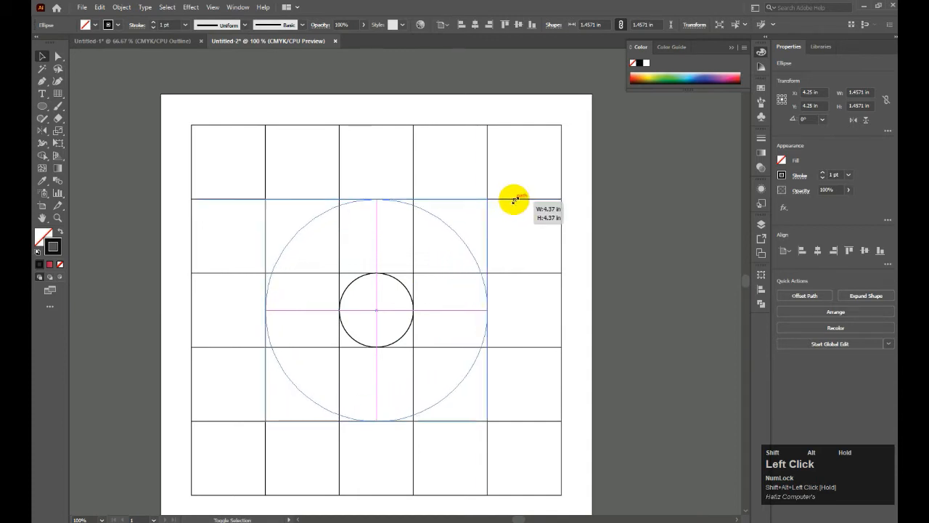
pyautogui.moveTo(514, 201); pyautogui.dragTo(514, 199)
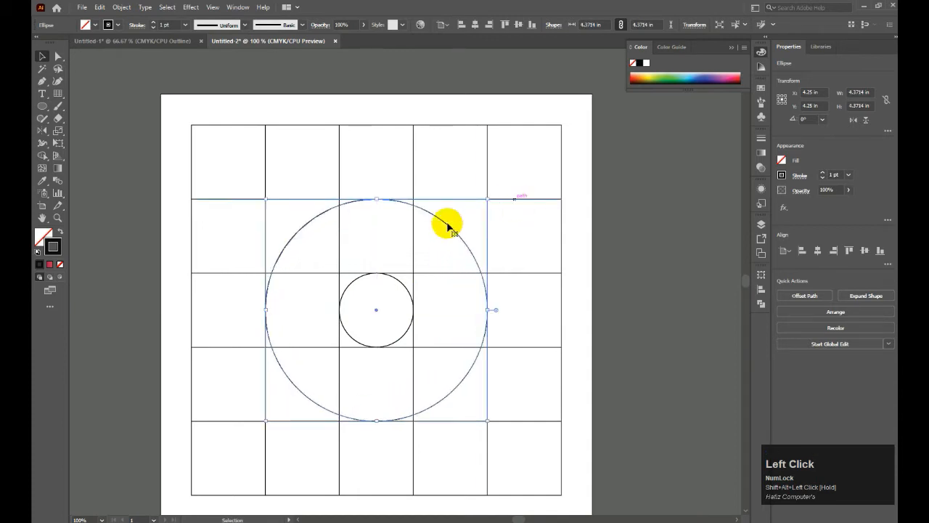
pyautogui.click(289, 228)
# Paste a copy of the 4.3714 in circle in front and scale it from its centre to the full 7.2857 in grid width.
pyautogui.click(296, 232)
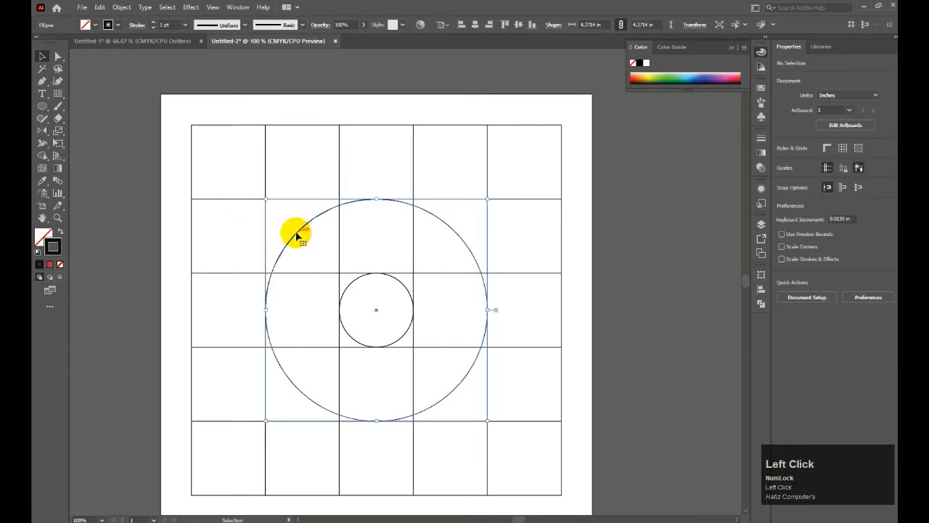
pyautogui.click(99, 7)
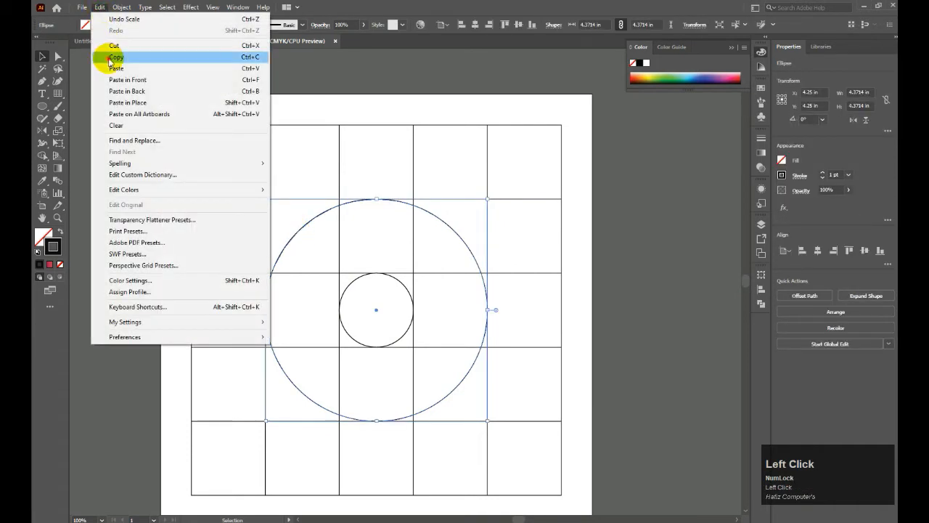
pyautogui.click(114, 57)
pyautogui.click(100, 8)
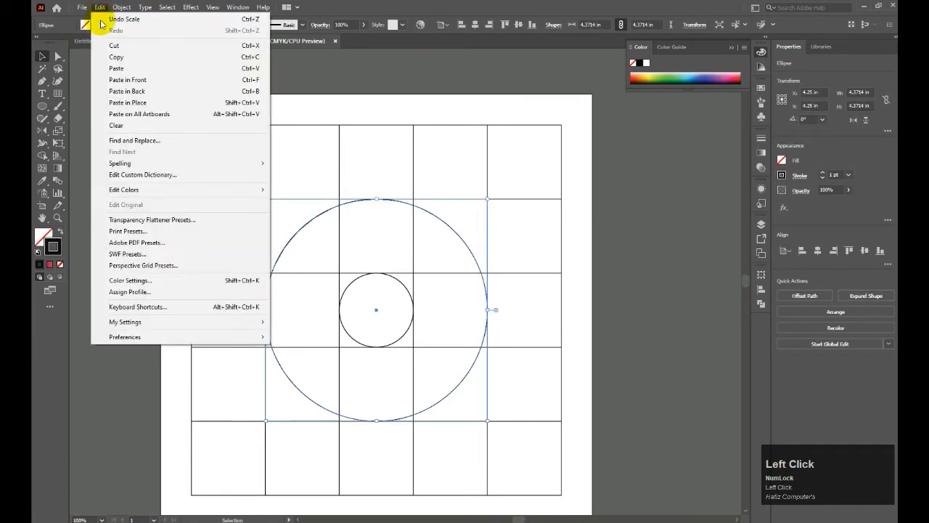
pyautogui.click(115, 80)
pyautogui.moveTo(487, 198); pyautogui.dragTo(601, 129)
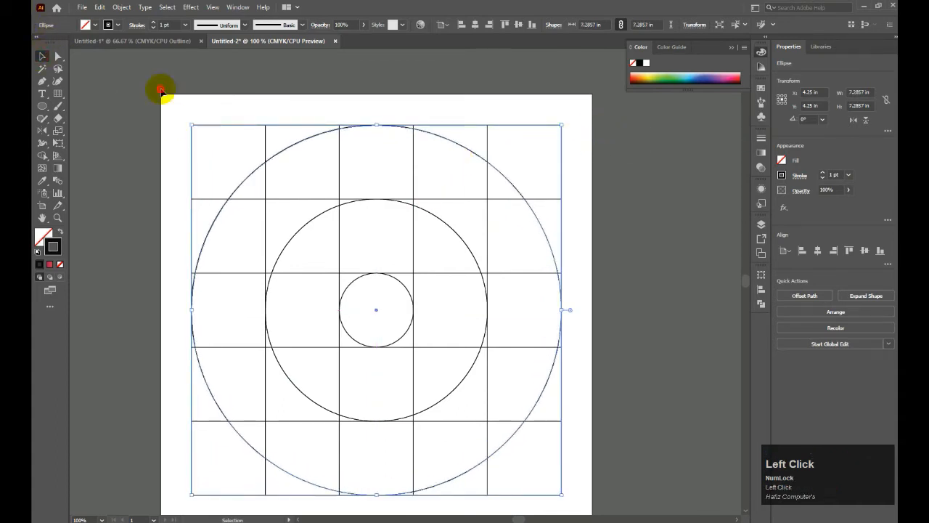
pyautogui.click(266, 80)
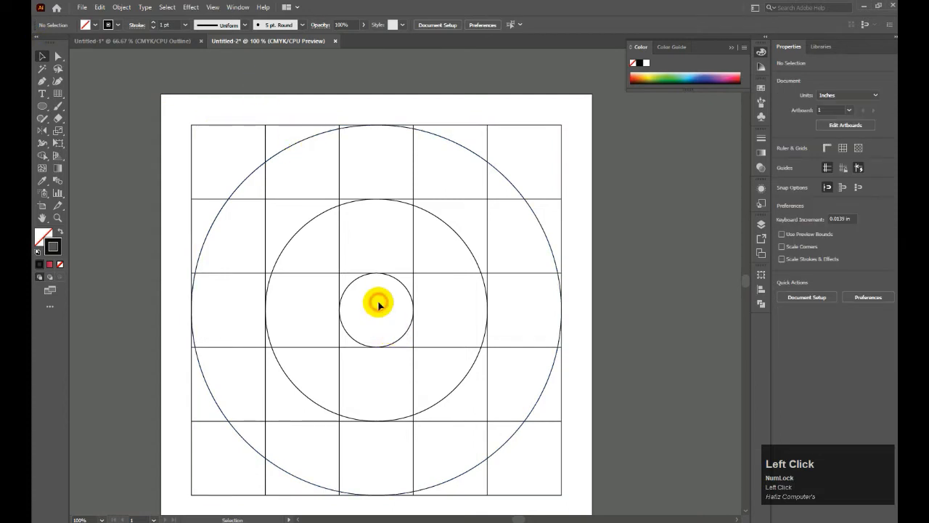
# Duplicate the small central circle into the lower-right corner cell of the grid.
pyautogui.click(358, 283)
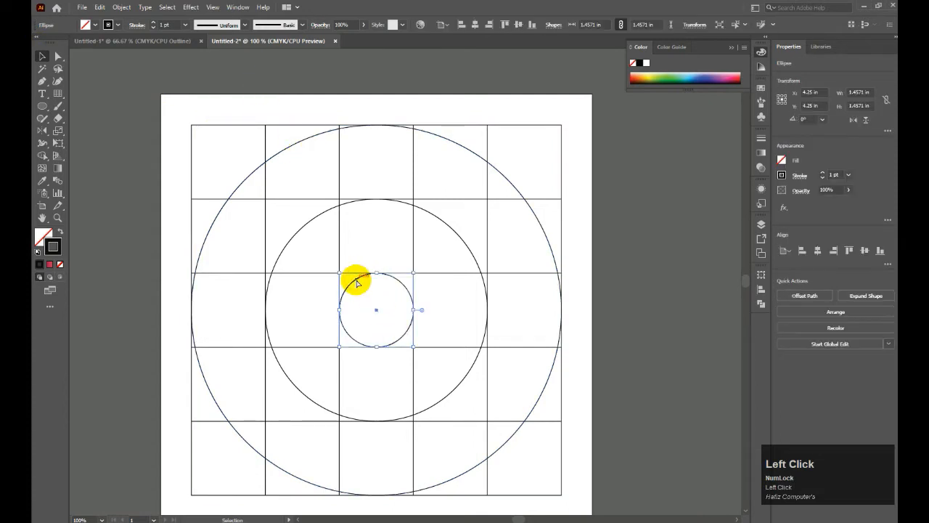
pyautogui.moveTo(379, 319); pyautogui.dragTo(526, 460)
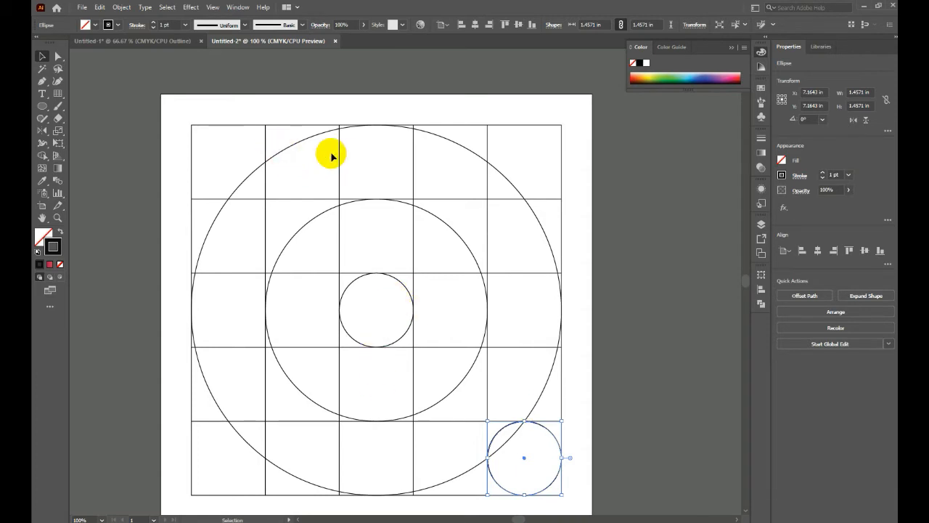
# Using Shape Builder on all artwork, merge the upper-left block, left and bottom ring and central stem into one shape, and unite the lower-right circle's regions.
pyautogui.scroll(-1, 332, 155)
pyautogui.moveTo(193, 118); pyautogui.dragTo(496, 397)
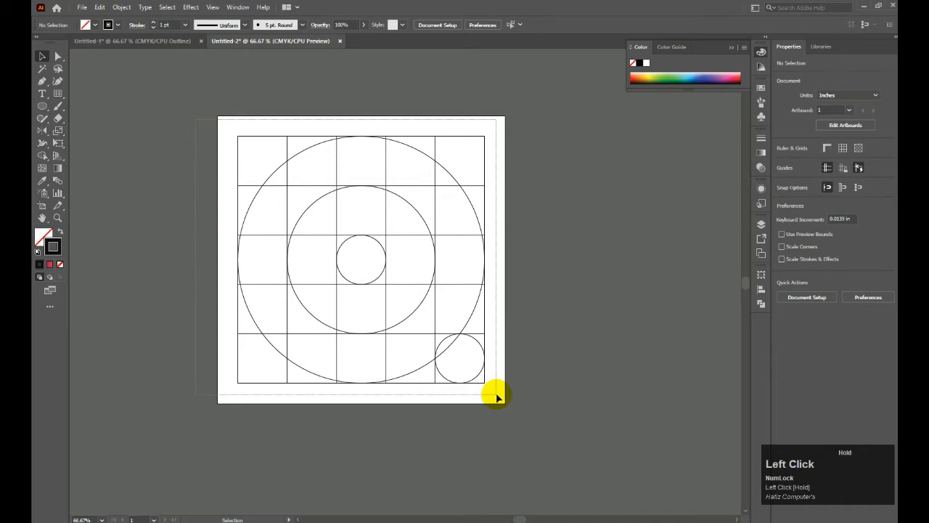
pyautogui.moveTo(496, 397); pyautogui.dragTo(496, 396)
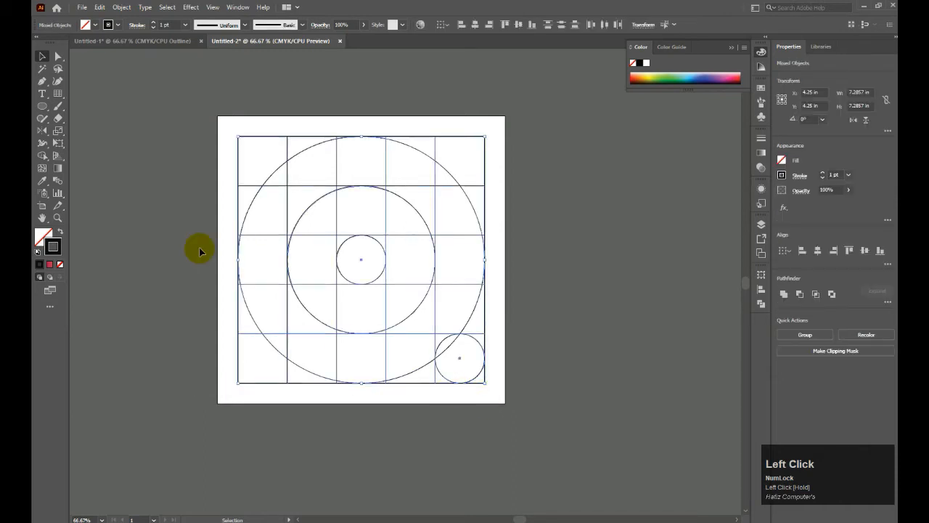
pyautogui.click(44, 157)
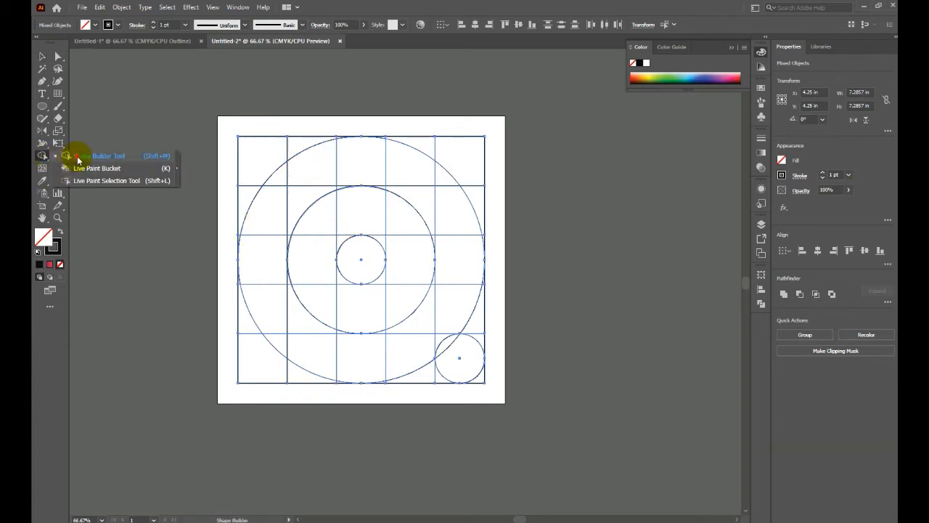
pyautogui.click(77, 158)
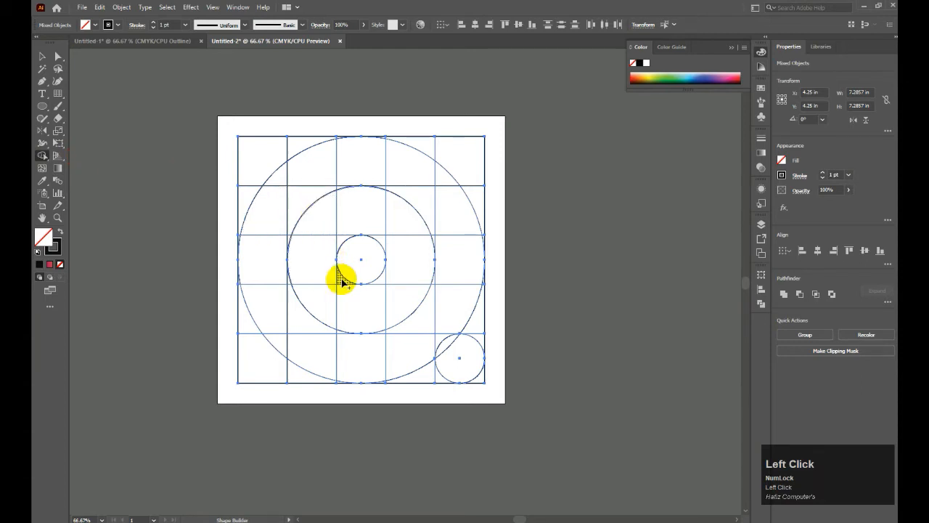
pyautogui.moveTo(339, 277)
pyautogui.mouseDown()
pyautogui.moveTo(346, 237)
pyautogui.moveTo(379, 240)
pyautogui.moveTo(365, 201)
pyautogui.moveTo(365, 149)
pyautogui.moveTo(335, 140)
pyautogui.moveTo(265, 151)
pyautogui.moveTo(284, 176)
pyautogui.moveTo(307, 165)
pyautogui.moveTo(339, 190)
pyautogui.moveTo(265, 201)
pyautogui.moveTo(254, 190)
pyautogui.moveTo(239, 237)
pyautogui.moveTo(253, 293)
pyautogui.moveTo(258, 282)
pyautogui.moveTo(290, 279)
pyautogui.moveTo(284, 249)
pyautogui.moveTo(273, 280)
pyautogui.moveTo(280, 301)
pyautogui.moveTo(302, 314)
pyautogui.moveTo(283, 323)
pyautogui.moveTo(286, 346)
pyautogui.moveTo(331, 336)
pyautogui.moveTo(342, 347)
pyautogui.moveTo(368, 342)
pyautogui.mouseUp()
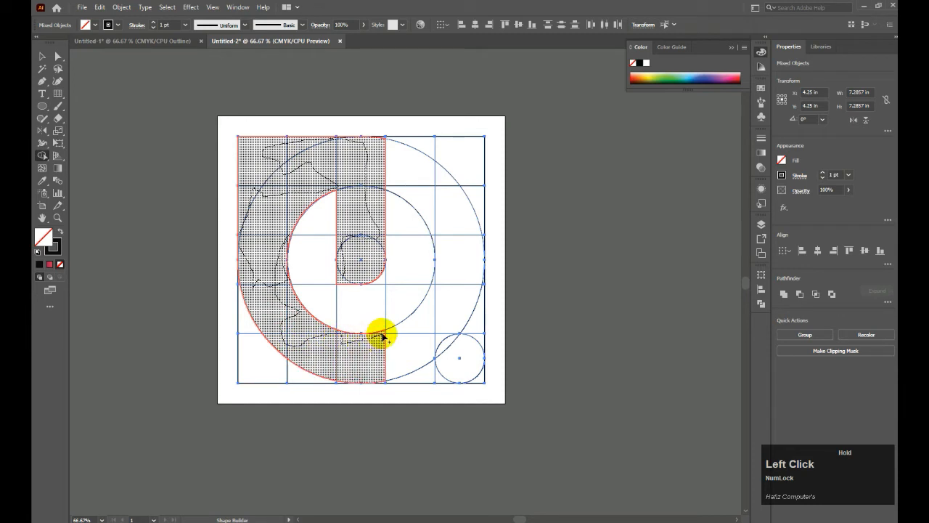
pyautogui.moveTo(382, 336); pyautogui.dragTo(384, 336)
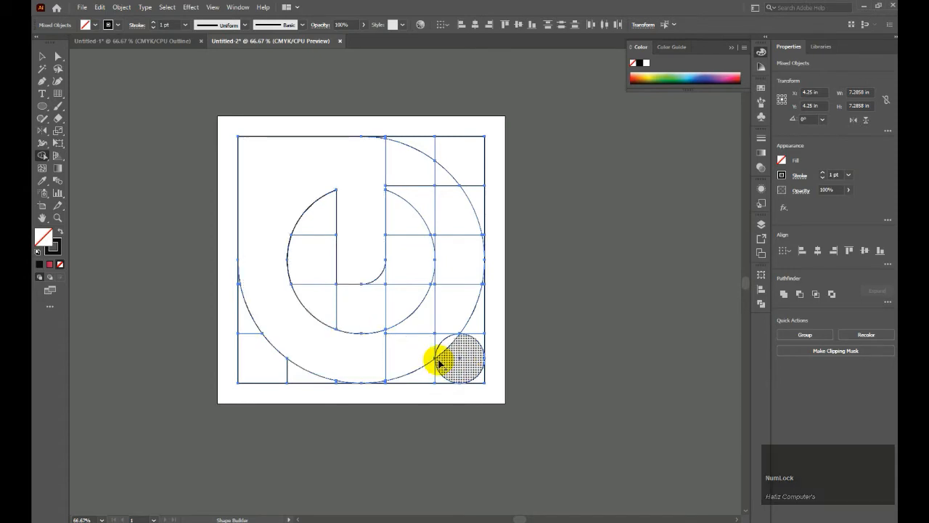
pyautogui.moveTo(442, 354); pyautogui.dragTo(448, 360)
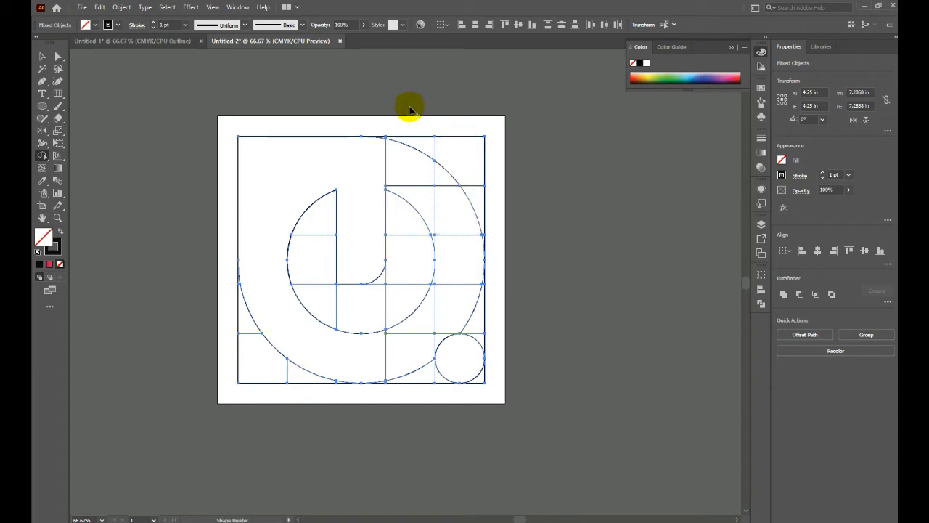
# Erase the grid regions above and to the right of the stem and inside the inner ring with Shape Builder.
pyautogui.moveTo(407, 113)
pyautogui.mouseDown()
pyautogui.moveTo(414, 196)
pyautogui.moveTo(477, 211)
pyautogui.moveTo(480, 168)
pyautogui.moveTo(453, 157)
pyautogui.moveTo(446, 180)
pyautogui.mouseUp()
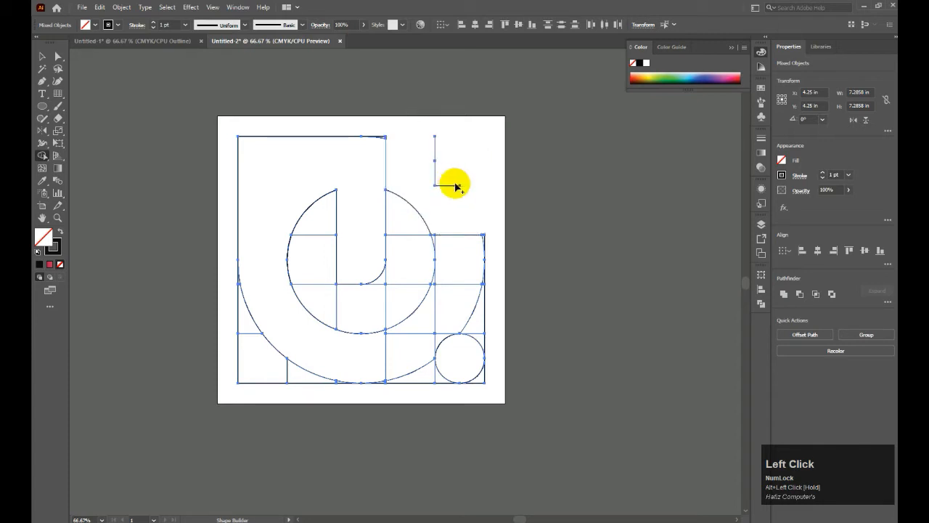
pyautogui.moveTo(420, 140)
pyautogui.mouseDown()
pyautogui.moveTo(445, 168)
pyautogui.moveTo(431, 145)
pyautogui.moveTo(449, 198)
pyautogui.moveTo(434, 236)
pyautogui.moveTo(414, 224)
pyautogui.moveTo(385, 302)
pyautogui.moveTo(349, 305)
pyautogui.mouseUp()
pyautogui.moveTo(330, 300)
pyautogui.mouseDown()
pyautogui.moveTo(316, 234)
pyautogui.moveTo(309, 267)
pyautogui.moveTo(317, 290)
pyautogui.moveTo(359, 292)
pyautogui.moveTo(349, 307)
pyautogui.mouseUp()
pyautogui.keyDown('alt'); pyautogui.click(382, 276); pyautogui.keyUp('alt')
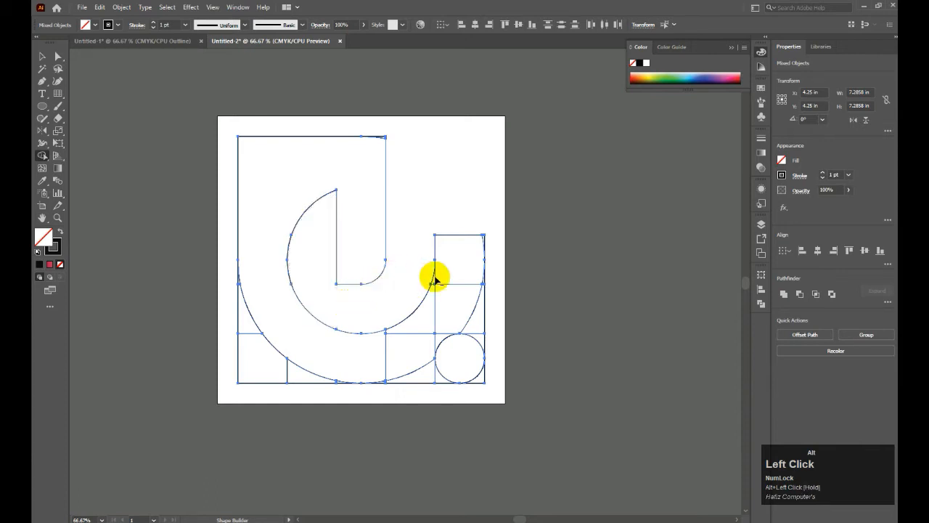
# Erase the remaining regions to the right of the ring's cut end, including the square around the lower-right circle, keeping the circle.
pyautogui.moveTo(425, 253)
pyautogui.mouseDown()
pyautogui.moveTo(483, 277)
pyautogui.moveTo(455, 254)
pyautogui.moveTo(469, 250)
pyautogui.moveTo(483, 260)
pyautogui.moveTo(489, 291)
pyautogui.moveTo(480, 283)
pyautogui.moveTo(450, 292)
pyautogui.moveTo(413, 317)
pyautogui.moveTo(413, 378)
pyautogui.mouseUp()
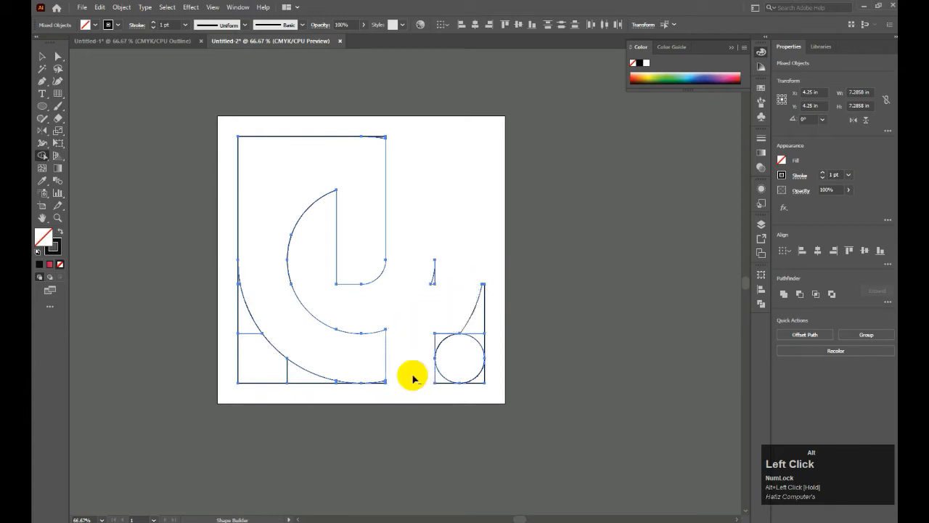
pyautogui.click(433, 274)
pyautogui.hotkey('ctrl', 'z')
pyautogui.hotkey('ctrl', 'z')
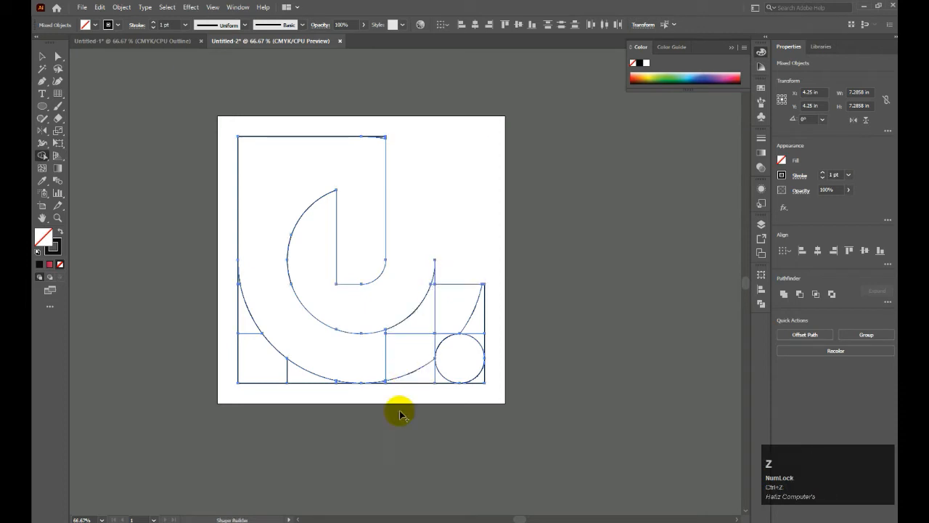
pyautogui.moveTo(409, 386)
pyautogui.mouseDown()
pyautogui.moveTo(414, 309)
pyautogui.moveTo(426, 283)
pyautogui.moveTo(440, 278)
pyautogui.moveTo(488, 325)
pyautogui.mouseUp()
pyautogui.moveTo(433, 273); pyautogui.dragTo(438, 305)
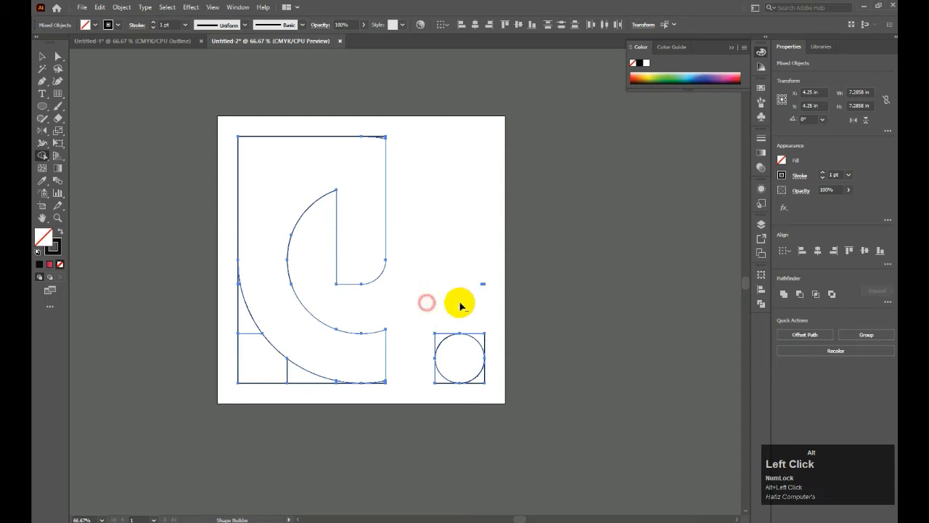
pyautogui.moveTo(483, 274); pyautogui.dragTo(482, 290)
pyautogui.moveTo(437, 332)
pyautogui.mouseDown()
pyautogui.moveTo(454, 332)
pyautogui.moveTo(485, 375)
pyautogui.moveTo(445, 384)
pyautogui.moveTo(431, 373)
pyautogui.moveTo(437, 335)
pyautogui.moveTo(406, 367)
pyautogui.mouseUp()
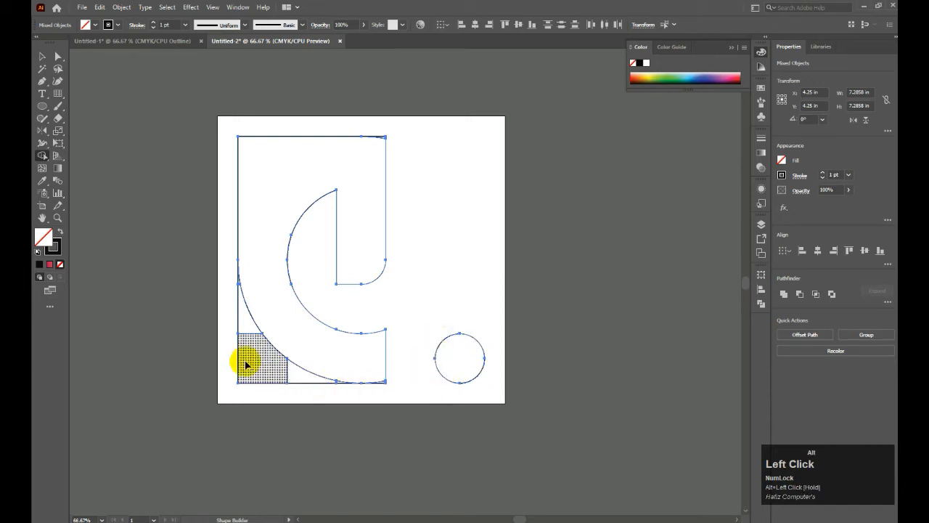
# Erase the lower-left corner regions outside the ring, including the thin sliver along its left edge.
pyautogui.moveTo(234, 325)
pyautogui.mouseDown()
pyautogui.moveTo(266, 365)
pyautogui.moveTo(326, 382)
pyautogui.moveTo(264, 355)
pyautogui.moveTo(224, 296)
pyautogui.mouseUp()
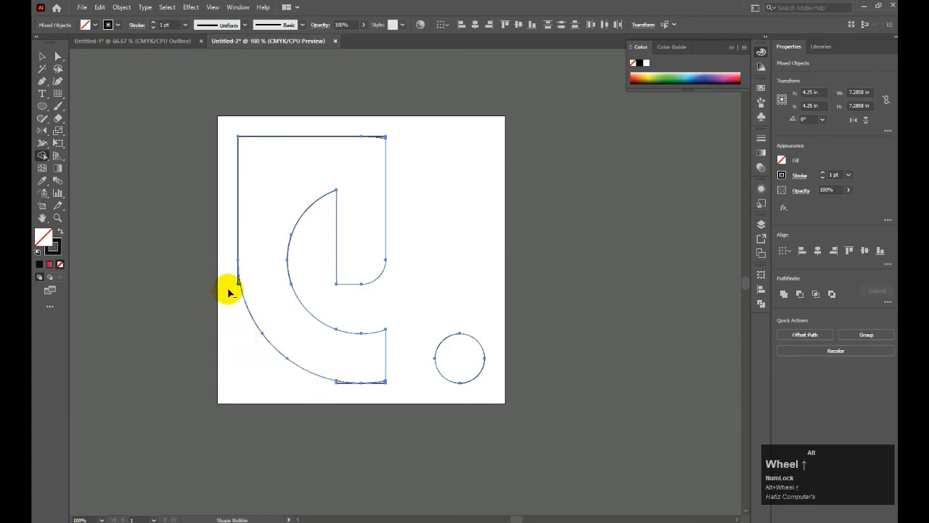
pyautogui.scroll(3, 228, 293)
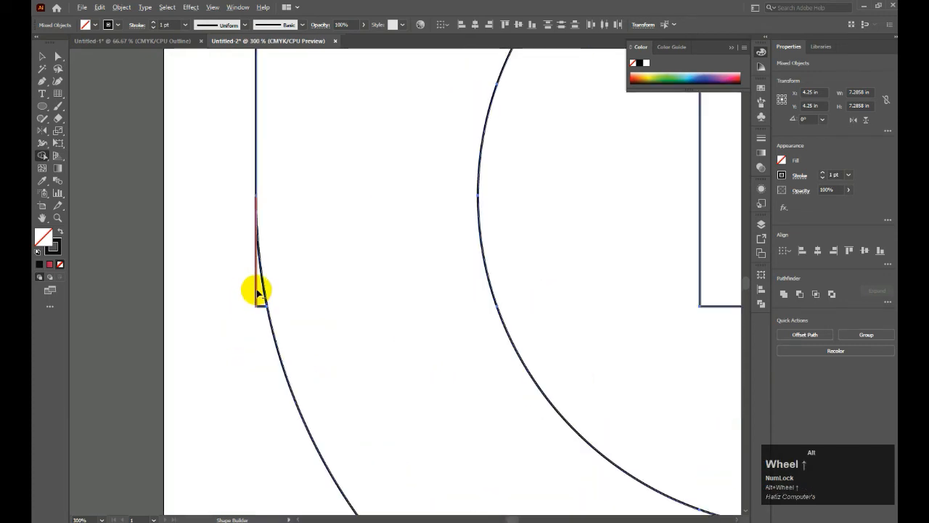
pyautogui.moveTo(254, 260); pyautogui.dragTo(263, 290)
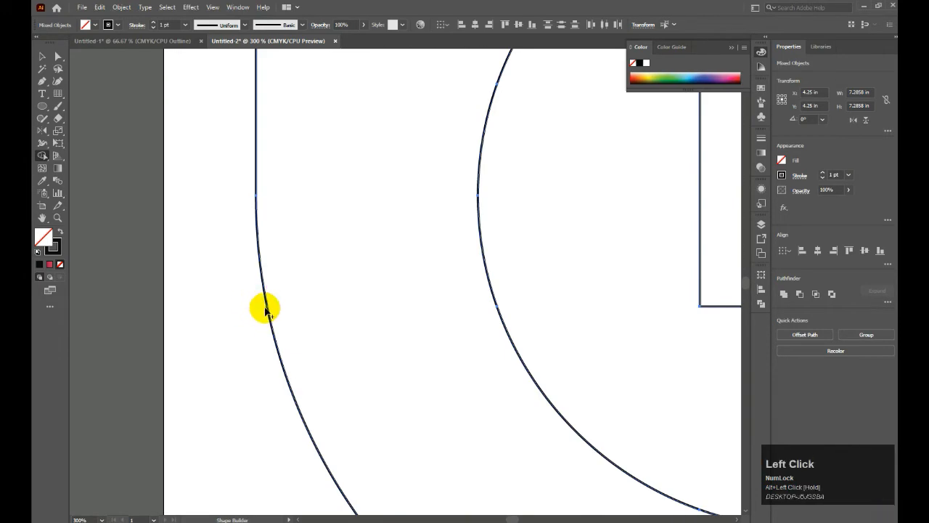
# Erase the thin slivers beneath the bottom curve of the ring with Shape Builder.
pyautogui.scroll(-1, 290, 252)
pyautogui.scroll(-1, 290, 252)
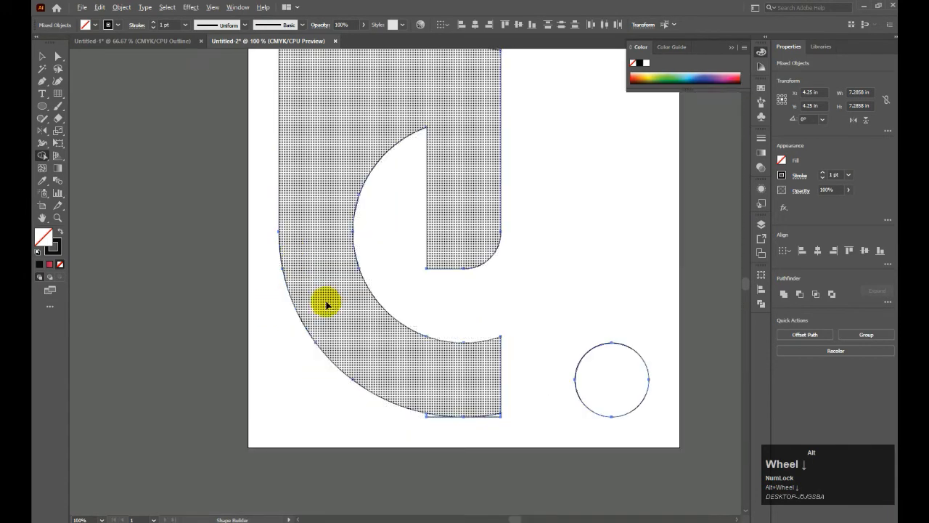
pyautogui.scroll(-1, 450, 430)
pyautogui.scroll(2, 385, 363)
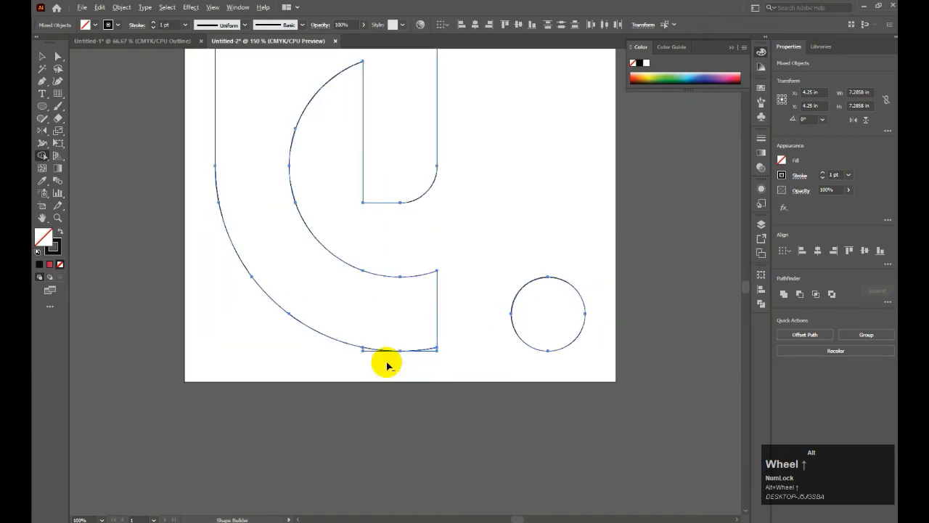
pyautogui.keyDown('alt'); pyautogui.click(326, 342); pyautogui.keyUp('alt')
pyautogui.moveTo(354, 345); pyautogui.dragTo(455, 348)
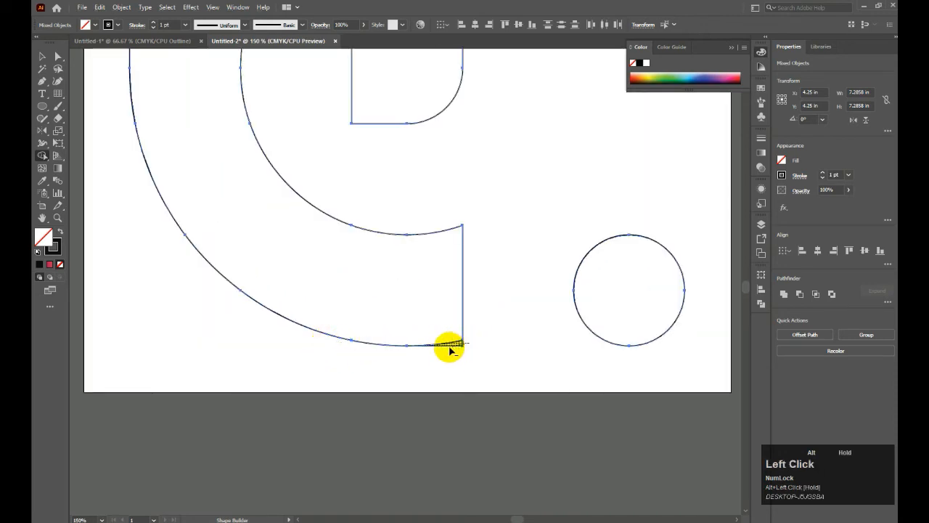
pyautogui.scroll(-1, 418, 378)
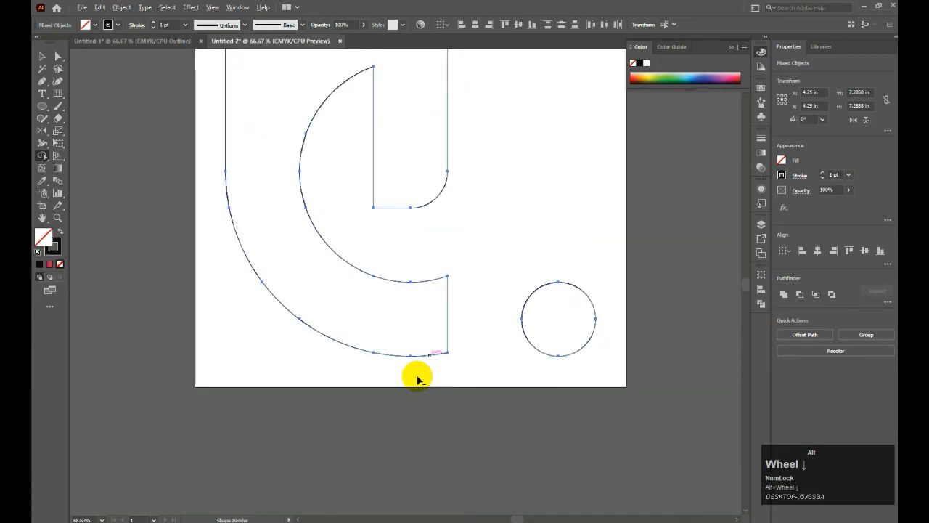
# Merge the thin sliver at the stem's upper-right corner into the main shape.
pyautogui.scroll(-1, 418, 378)
pyautogui.scroll(3, 428, 121)
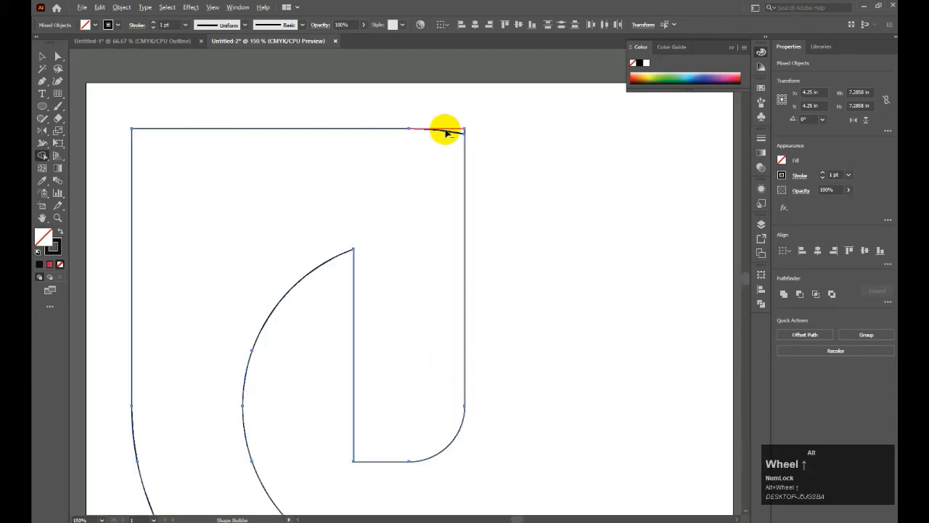
pyautogui.scroll(2, 454, 134)
pyautogui.moveTo(450, 139)
pyautogui.mouseDown()
pyautogui.moveTo(464, 133)
pyautogui.moveTo(453, 159)
pyautogui.mouseUp()
pyautogui.scroll(-1, 444, 167)
pyautogui.scroll(-3, 444, 167)
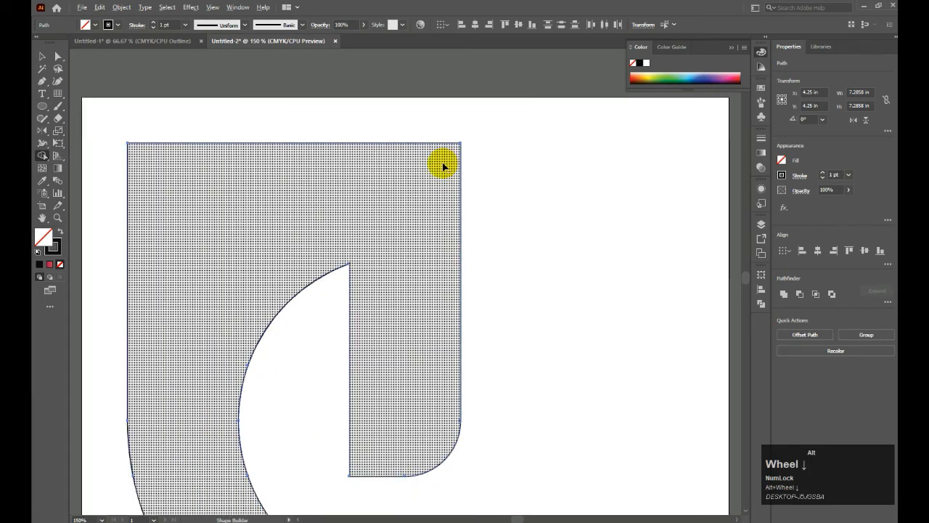
# Round the inner upper corner at the ring's lower cut end with the Direct Selection tool.
pyautogui.click(57, 58)
pyautogui.click(43, 58)
pyautogui.click(104, 97)
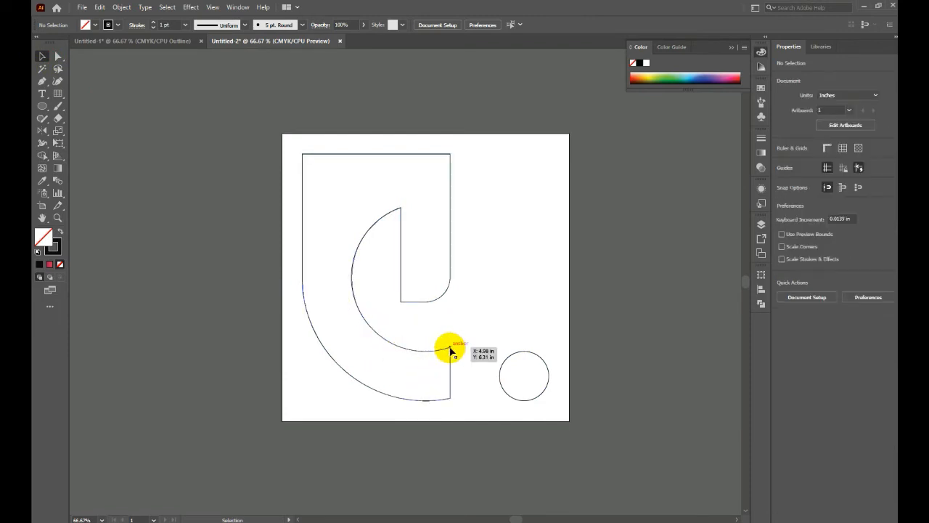
pyautogui.click(450, 350)
pyautogui.click(57, 56)
pyautogui.moveTo(466, 326); pyautogui.dragTo(354, 395)
pyautogui.click(41, 68)
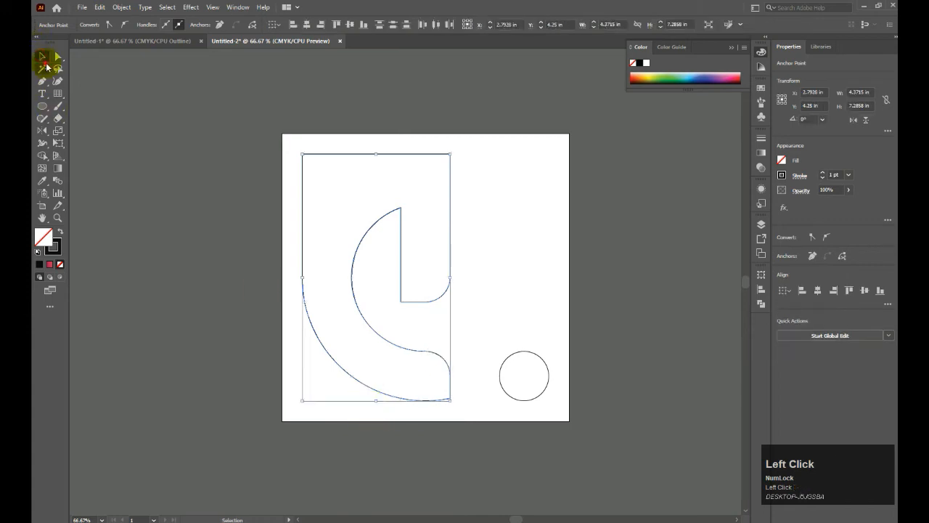
pyautogui.click(305, 222)
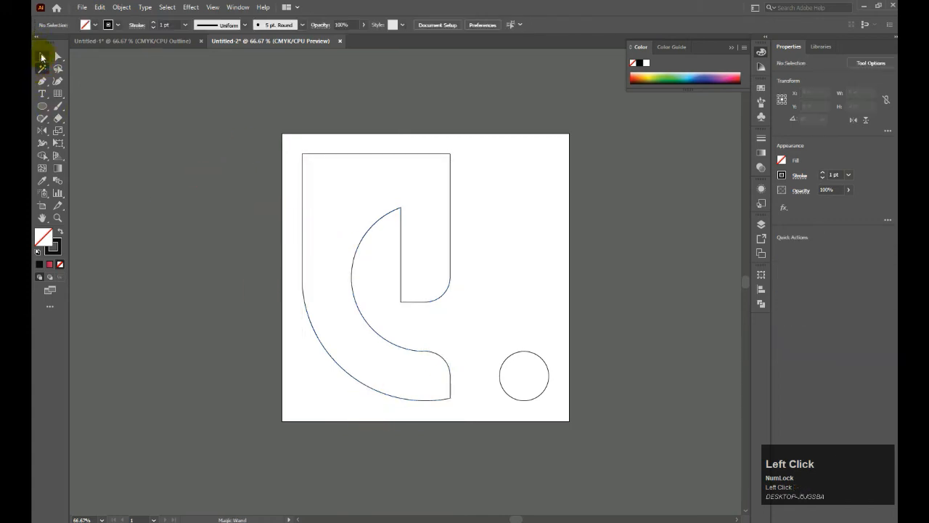
pyautogui.click(41, 56)
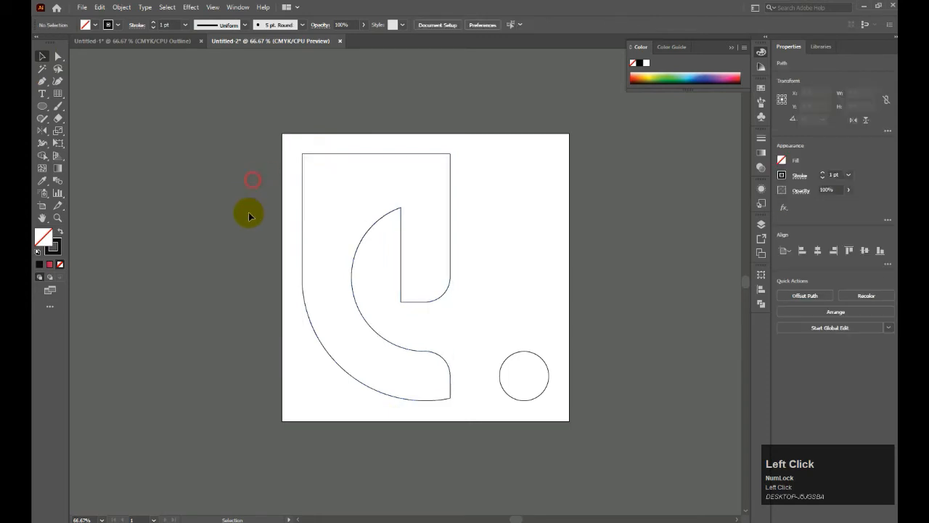
pyautogui.moveTo(264, 135); pyautogui.dragTo(444, 391)
pyautogui.click(307, 340)
pyautogui.keyDown('alt'); pyautogui.scroll(-1, 309, 337); pyautogui.keyUp('alt')
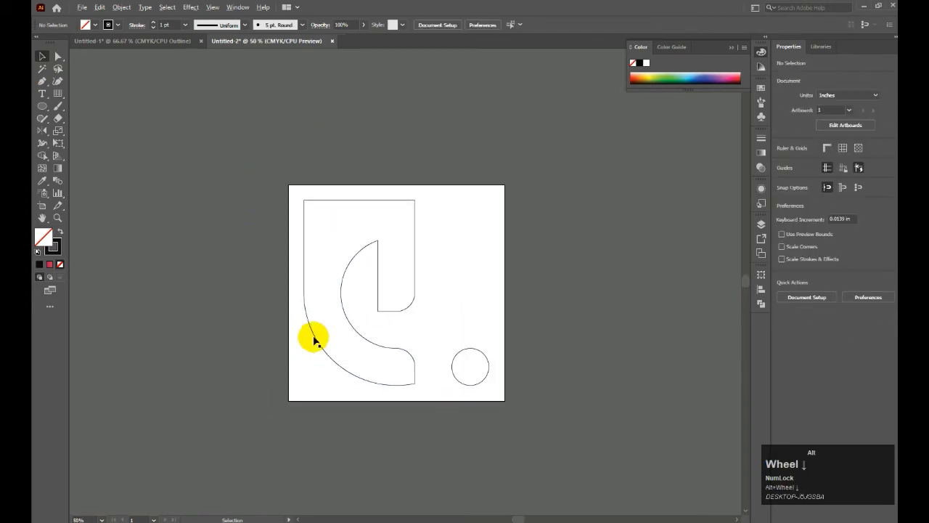
# Move the small red-purple gradient square above the artboard's upper-left corner and enlarge it proportionally to 1.6633 in.
pyautogui.click(732, 48)
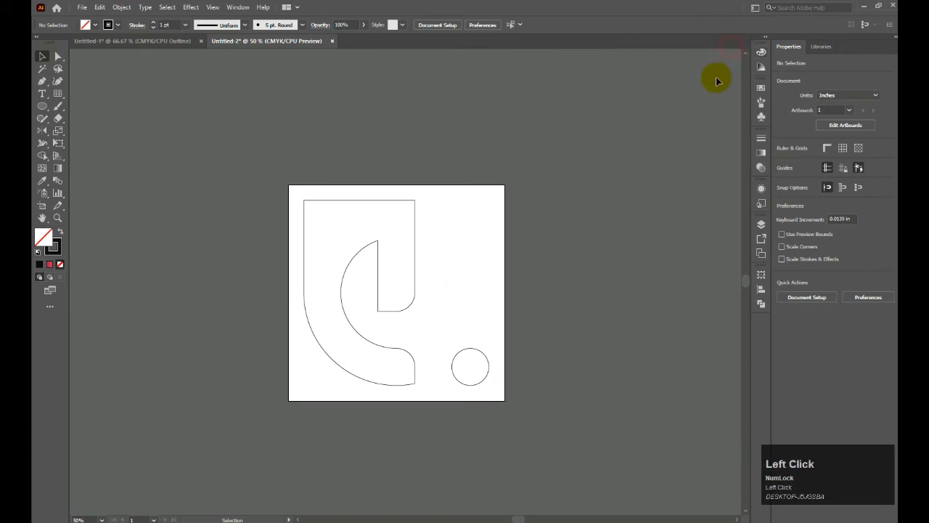
pyautogui.press('space')
pyautogui.moveTo(616, 220); pyautogui.dragTo(553, 231)
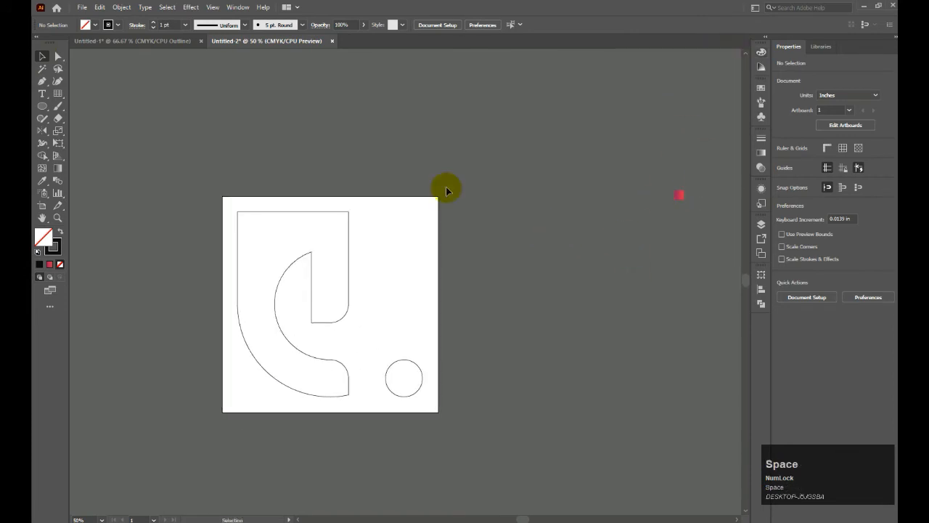
pyautogui.moveTo(695, 201); pyautogui.dragTo(271, 154)
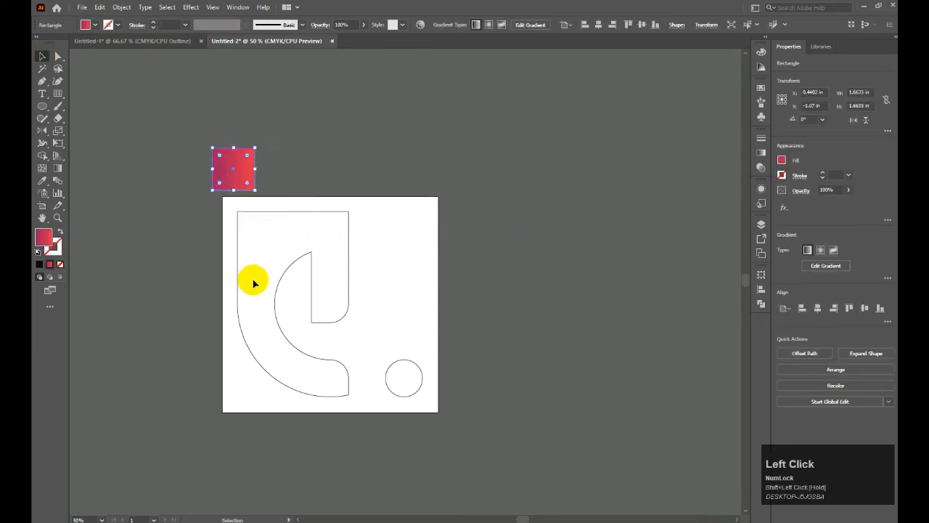
pyautogui.moveTo(265, 316); pyautogui.dragTo(327, 288)
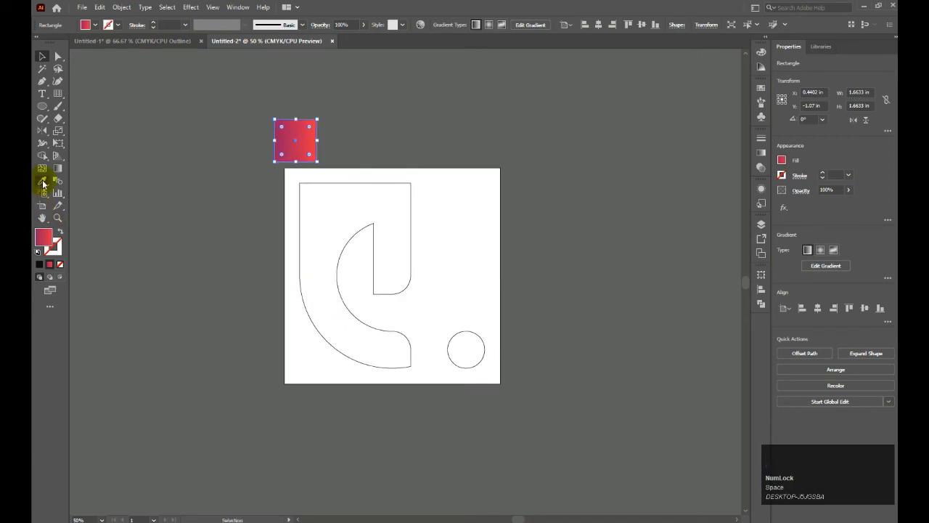
# Apply the sample square's gradient fill and empty stroke to the main logo shape with the Eyedropper.
pyautogui.click(42, 56)
pyautogui.click(339, 297)
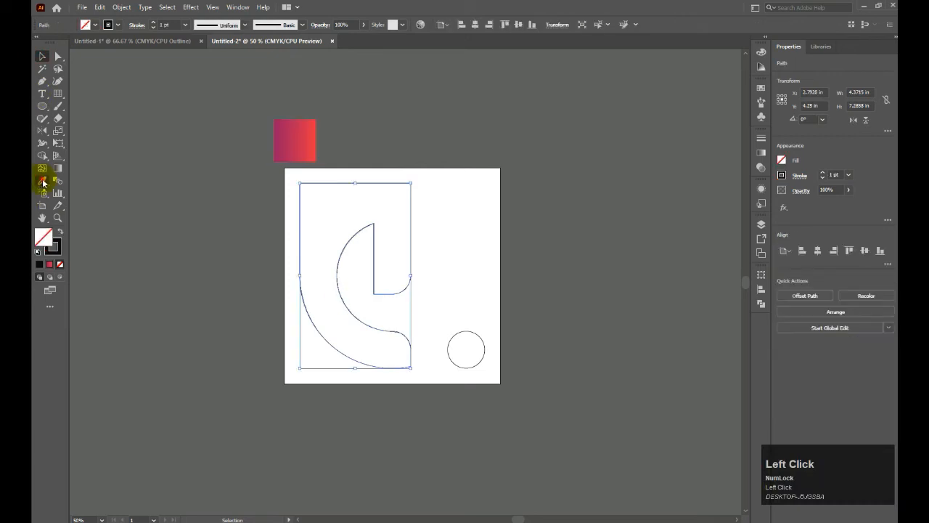
pyautogui.click(314, 138)
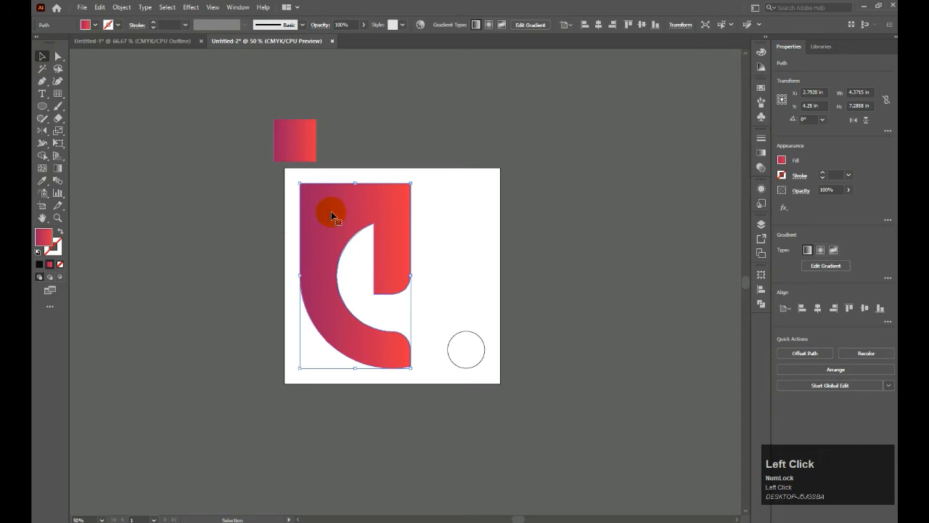
# Redirect the main shape's gradient vertically, running from purple near the bottom curve to red at the top edge.
pyautogui.press('g')
pyautogui.moveTo(343, 174)
pyautogui.mouseDown()
pyautogui.moveTo(344, 310)
pyautogui.moveTo(344, 139)
pyautogui.mouseUp()
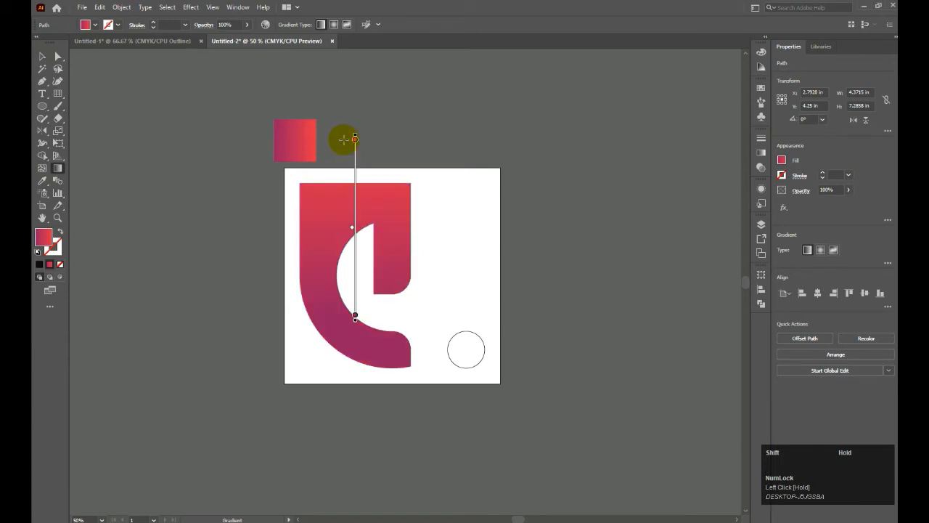
pyautogui.moveTo(348, 341)
pyautogui.mouseDown()
pyautogui.moveTo(353, 275)
pyautogui.moveTo(341, 215)
pyautogui.mouseUp()
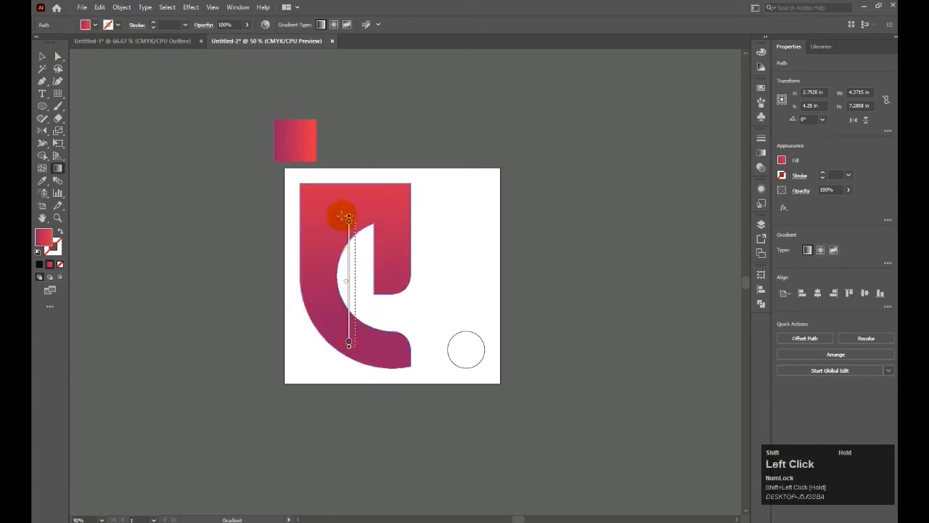
pyautogui.moveTo(348, 177); pyautogui.dragTo(350, 176)
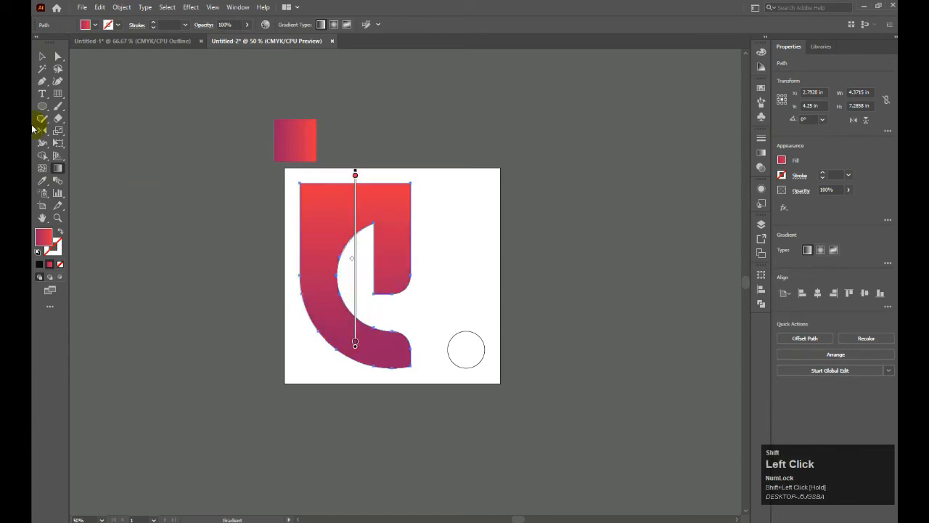
pyautogui.click(41, 60)
pyautogui.click(158, 162)
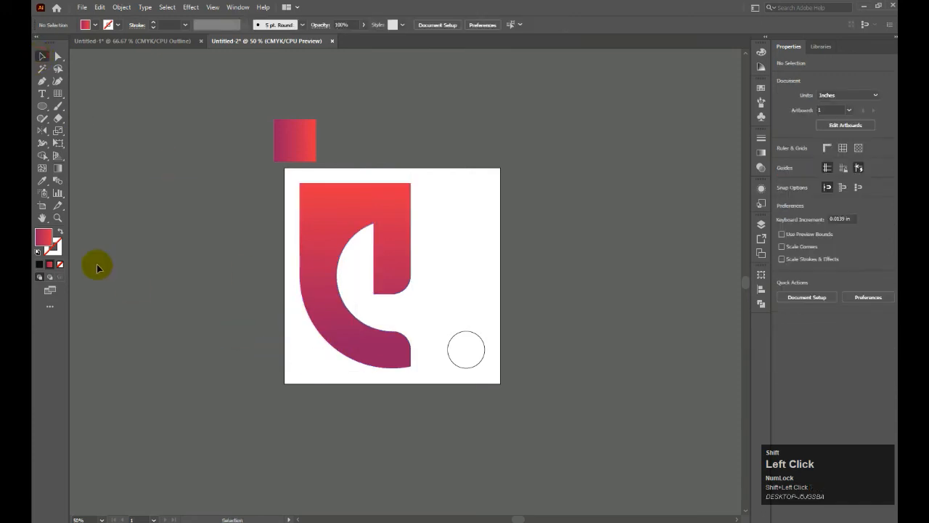
# Draw a curved Pen path from the main shape's left edge to the lower inner curve, with no fill and a gradient stroke.
pyautogui.hotkey('shift', 'p')
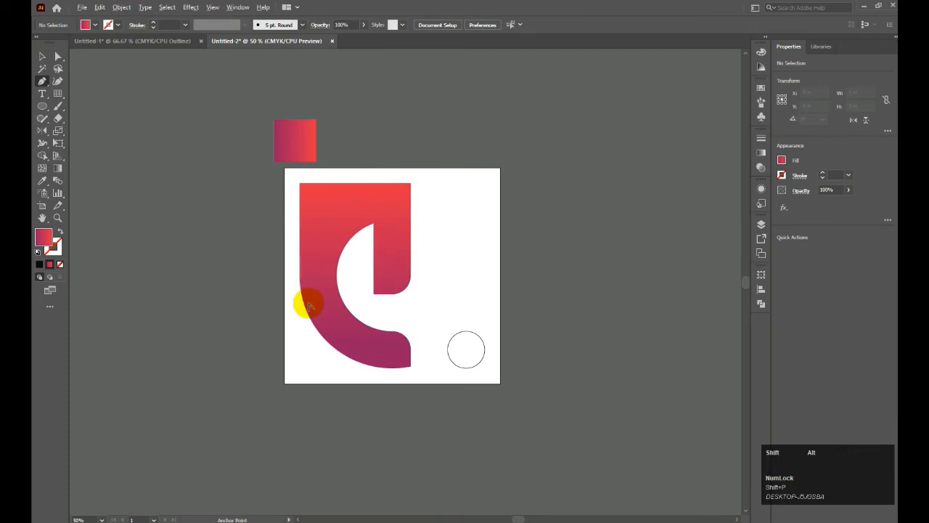
pyautogui.scroll(2, 294, 305)
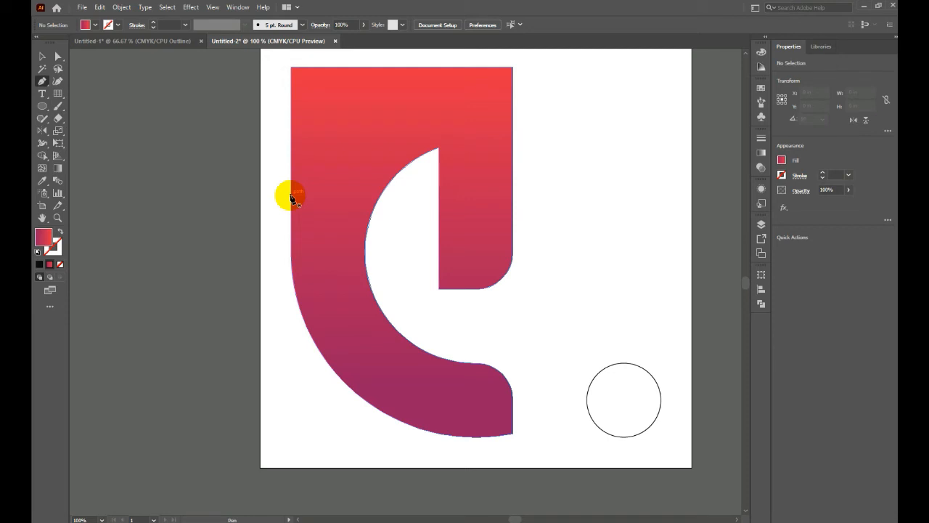
pyautogui.keyDown('shift'); pyautogui.click(291, 196); pyautogui.keyUp('shift')
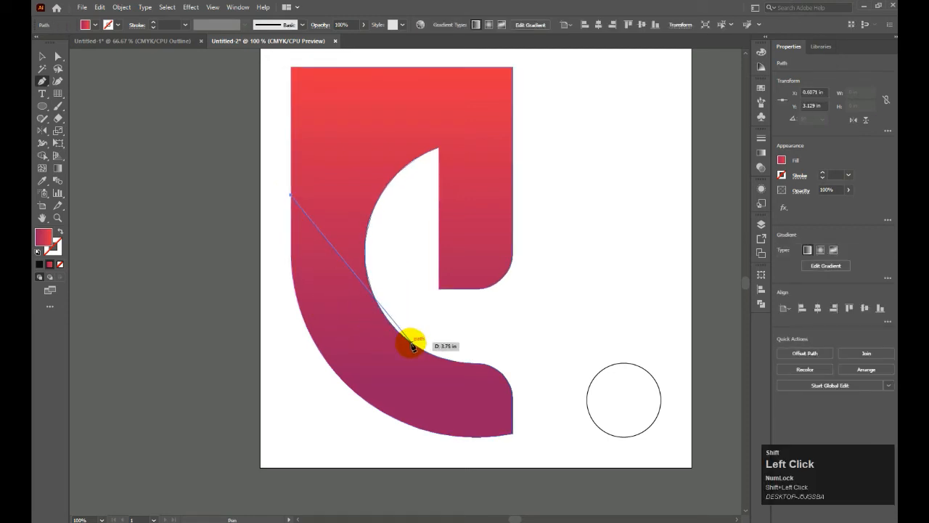
pyautogui.moveTo(415, 346); pyautogui.dragTo(547, 403)
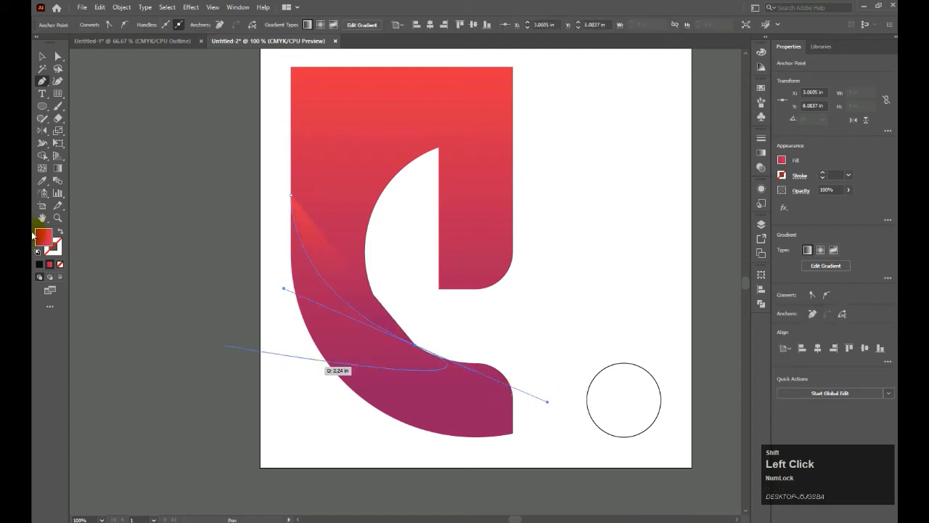
pyautogui.click(61, 232)
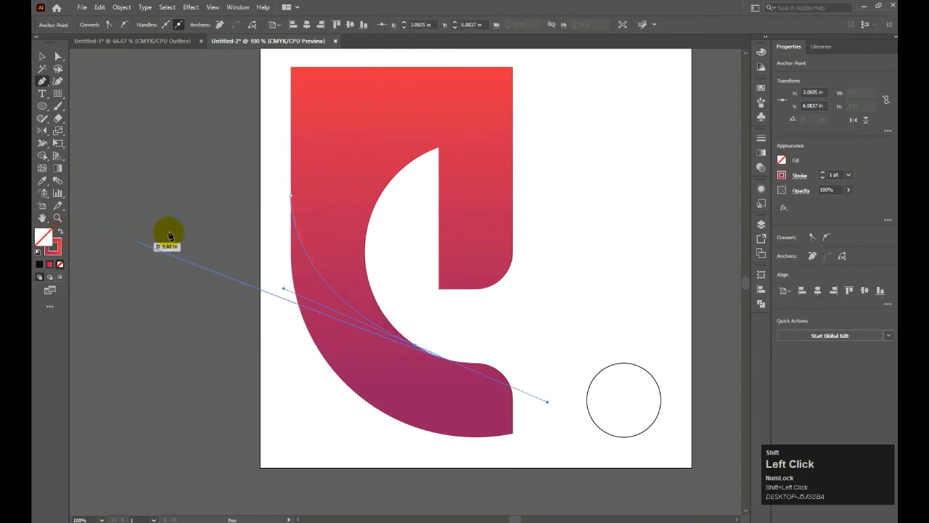
# Split the lower curved band off the main shape along the drawn path with the Shape Builder.
pyautogui.click(42, 56)
pyautogui.keyDown('shift'); pyautogui.click(365, 352); pyautogui.keyUp('shift')
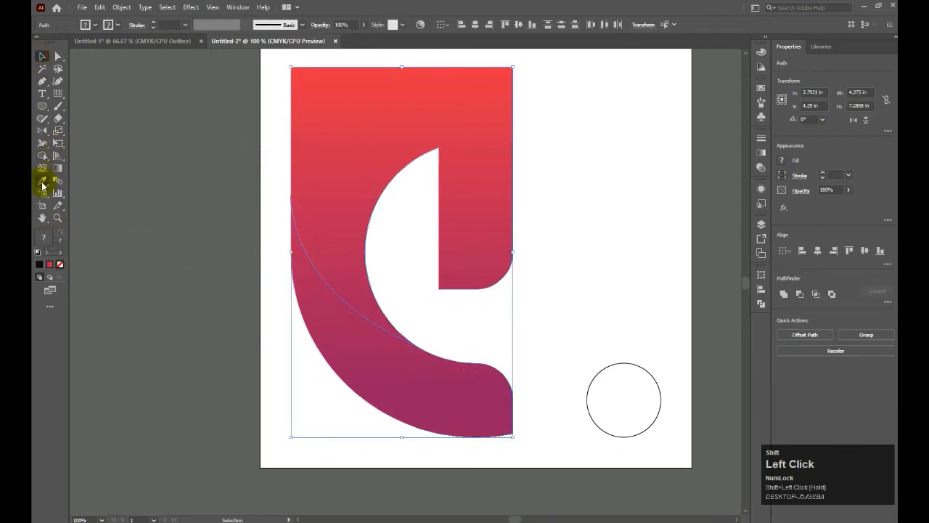
pyautogui.keyDown('shift'); pyautogui.click(42, 156); pyautogui.keyUp('shift')
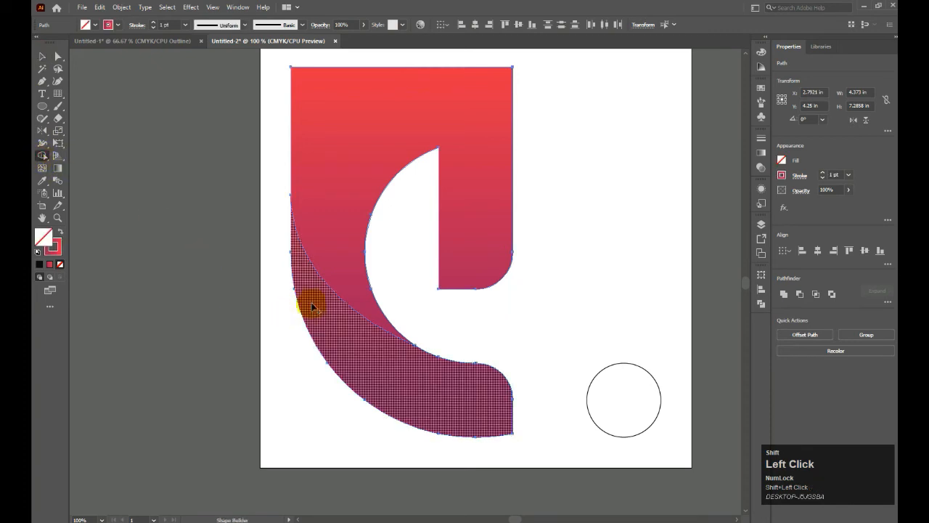
pyautogui.moveTo(312, 305); pyautogui.dragTo(334, 335)
pyautogui.moveTo(393, 373); pyautogui.dragTo(389, 369)
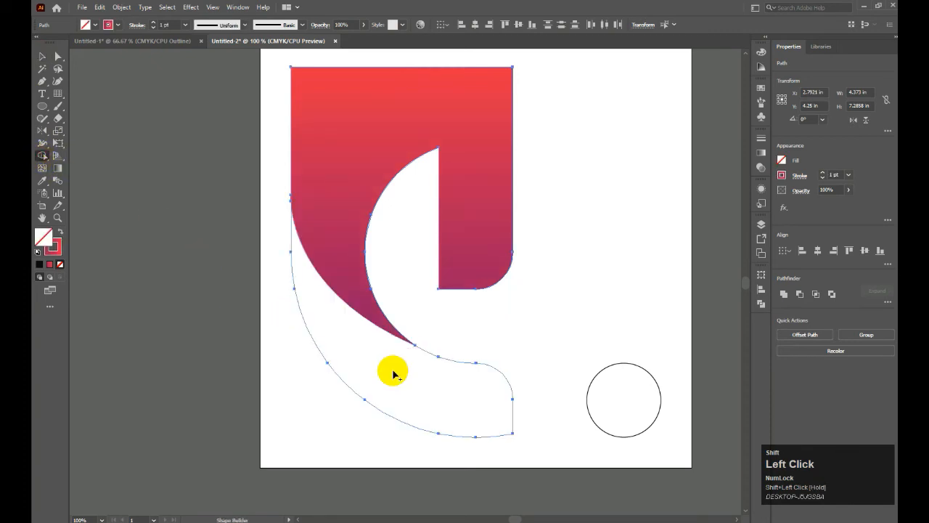
pyautogui.keyDown('shift'); pyautogui.click(40, 57); pyautogui.keyUp('shift')
pyautogui.keyDown('shift'); pyautogui.click(354, 179); pyautogui.keyUp('shift')
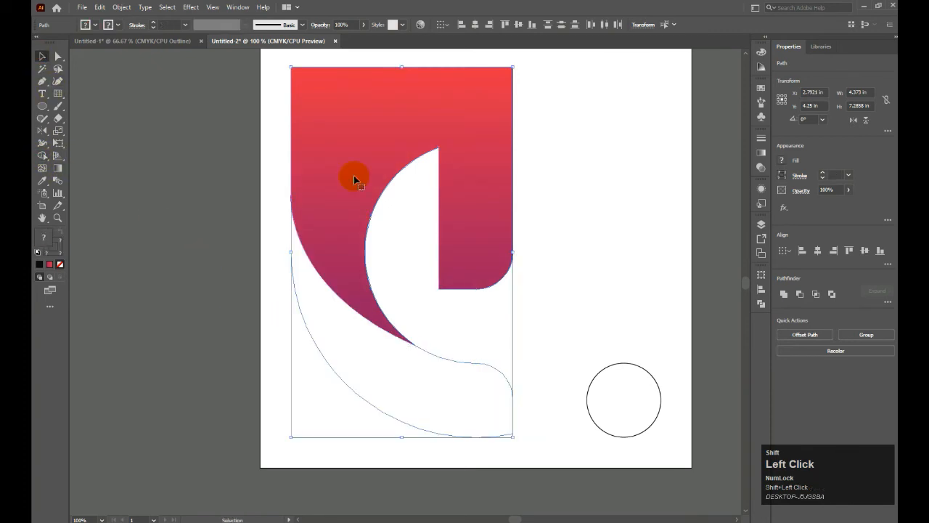
pyautogui.keyDown('shift'); pyautogui.rightClick(330, 236); pyautogui.keyUp('shift')
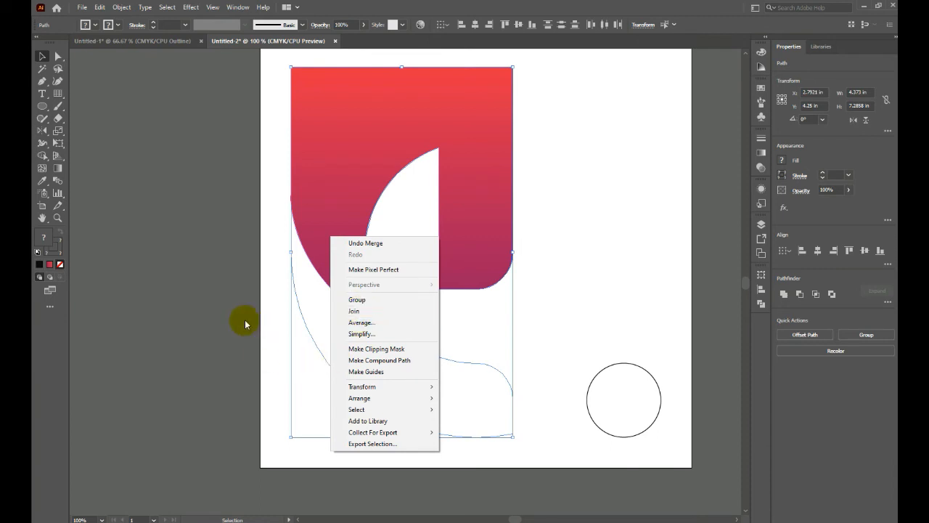
# Apply the main shape's red-purple gradient fill to the split-off lower band with the Eyedropper.
pyautogui.keyDown('shift'); pyautogui.click(319, 352); pyautogui.keyUp('shift')
pyautogui.keyDown('shift'); pyautogui.click(319, 352); pyautogui.keyUp('shift')
pyautogui.keyDown('shift'); pyautogui.rightClick(317, 348); pyautogui.keyUp('shift')
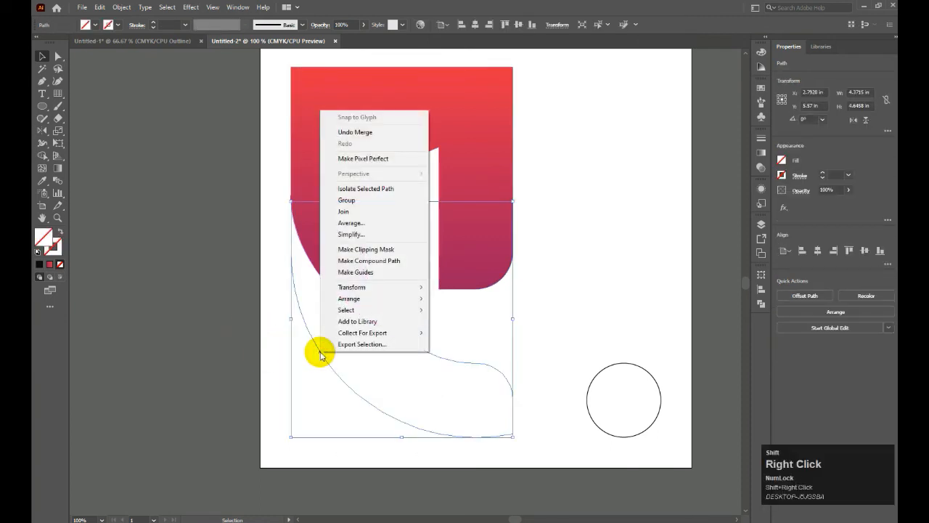
pyautogui.keyDown('shift'); pyautogui.click(210, 259); pyautogui.keyUp('shift')
pyautogui.moveTo(322, 355); pyautogui.dragTo(234, 316)
pyautogui.hotkey('ctrl', 'shift', 'z')
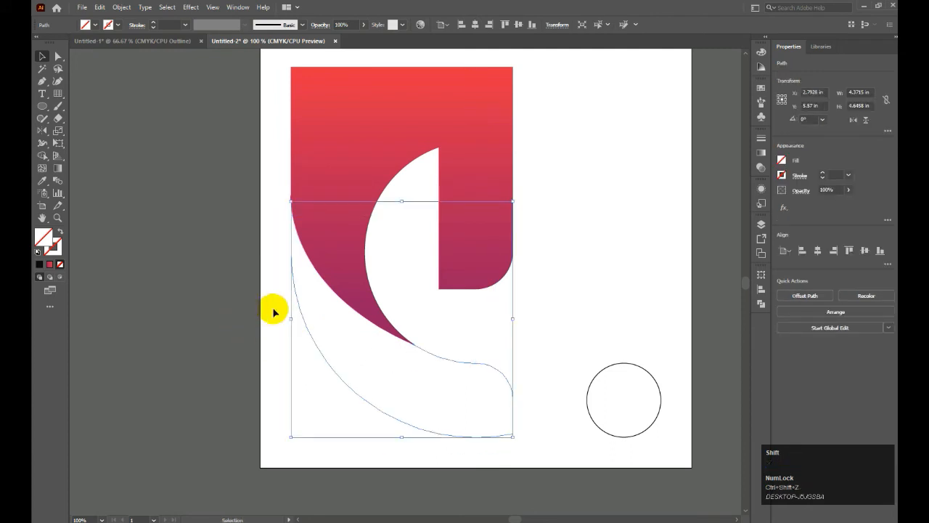
pyautogui.hotkey('shift', 'i')
pyautogui.keyDown('shift'); pyautogui.click(344, 166); pyautogui.keyUp('shift')
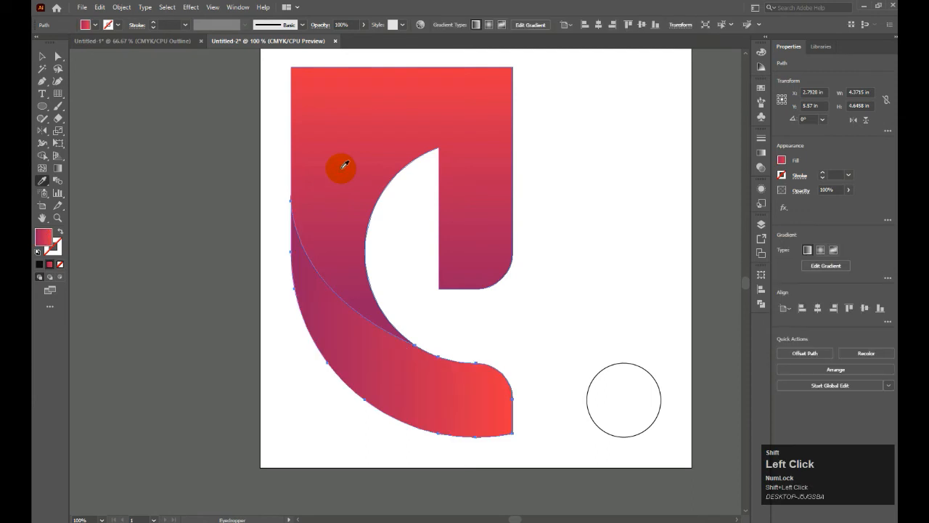
# Redirect the lower band's gradient diagonally, running from purple at its rounded right end to red at its upper-left end.
pyautogui.hotkey('shift', 'g')
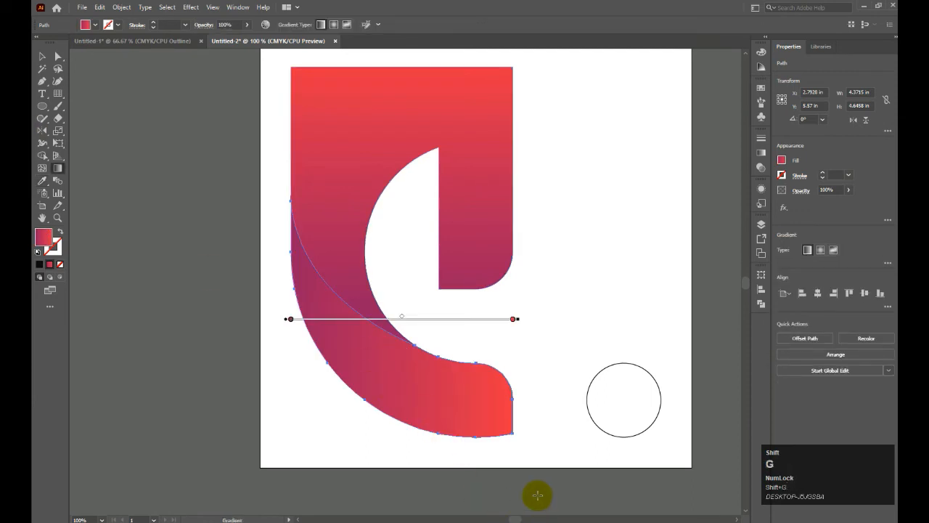
pyautogui.moveTo(450, 438)
pyautogui.mouseDown()
pyautogui.moveTo(352, 378)
pyautogui.moveTo(317, 310)
pyautogui.mouseUp()
pyautogui.moveTo(524, 432)
pyautogui.mouseDown()
pyautogui.moveTo(417, 386)
pyautogui.moveTo(270, 275)
pyautogui.mouseUp()
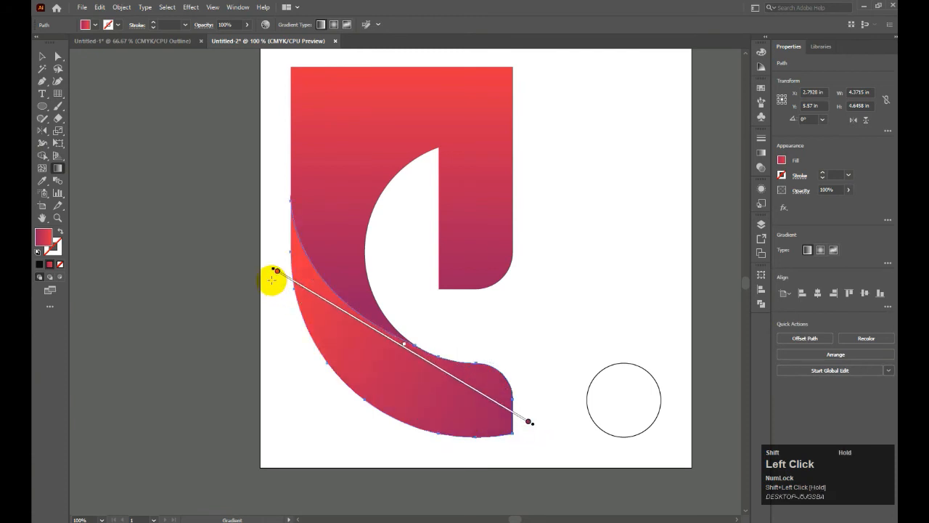
pyautogui.moveTo(442, 396)
pyautogui.mouseDown()
pyautogui.moveTo(324, 324)
pyautogui.moveTo(307, 307)
pyautogui.moveTo(316, 301)
pyautogui.mouseUp()
pyautogui.moveTo(436, 399)
pyautogui.mouseDown()
pyautogui.moveTo(328, 321)
pyautogui.moveTo(312, 301)
pyautogui.moveTo(320, 291)
pyautogui.mouseUp()
pyautogui.moveTo(494, 419); pyautogui.dragTo(290, 304)
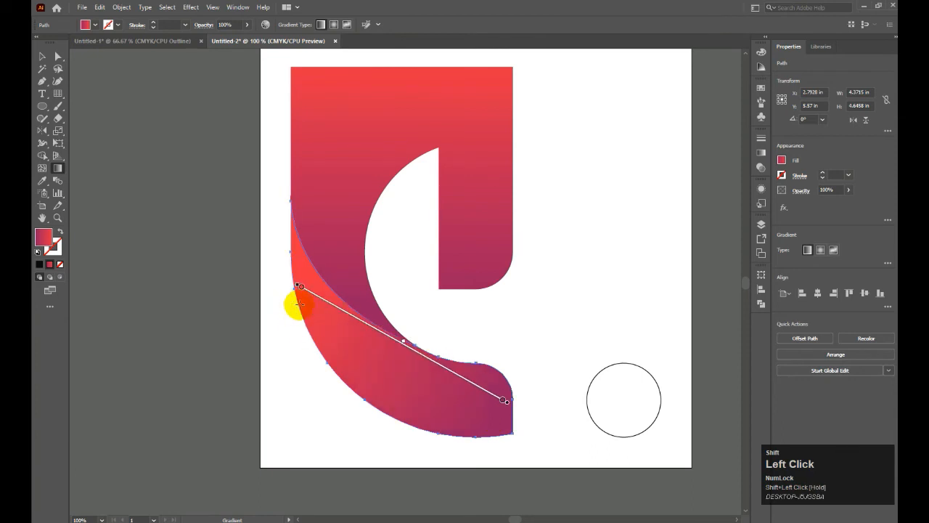
# Redirect the upper shape's gradient vertically, running from purple near the short bar's lower end to red just below the top edge.
pyautogui.click(41, 56)
pyautogui.click(342, 128)
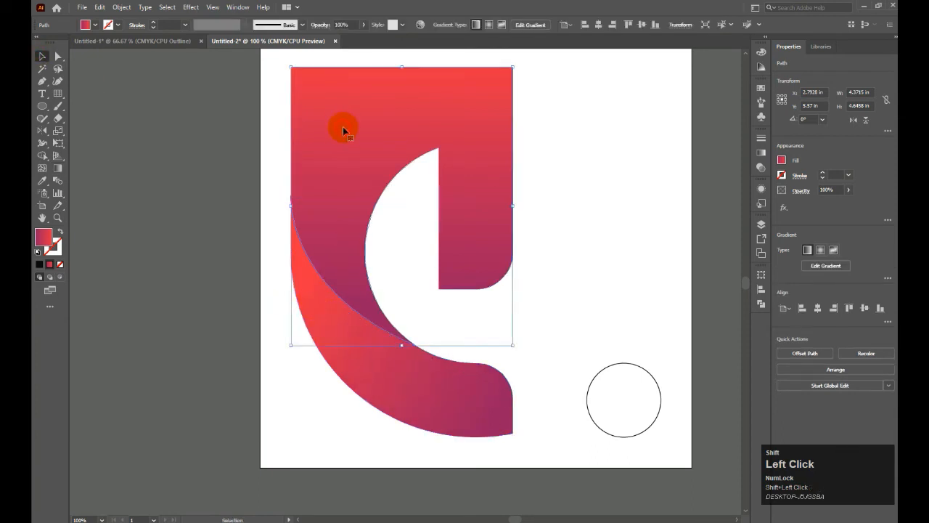
pyautogui.hotkey('shift', 'g')
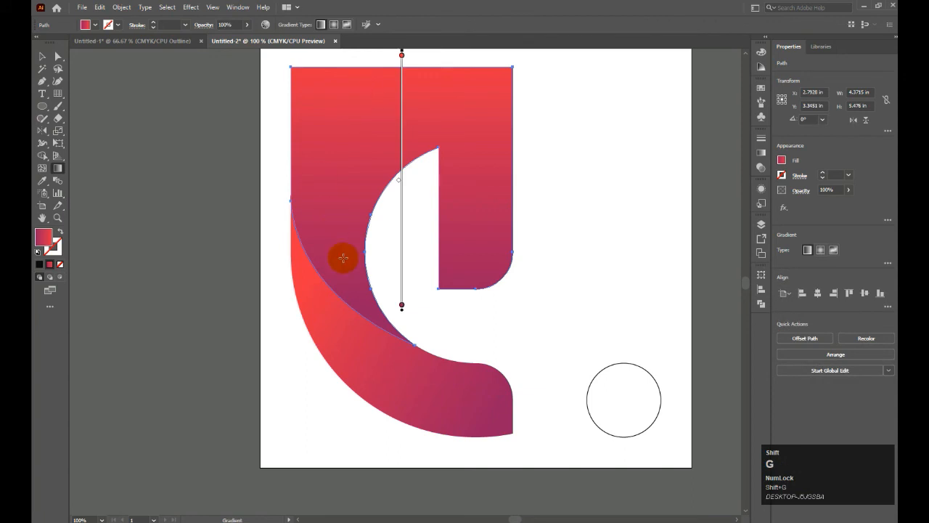
pyautogui.moveTo(347, 279)
pyautogui.mouseDown()
pyautogui.moveTo(338, 135)
pyautogui.moveTo(346, 75)
pyautogui.mouseUp()
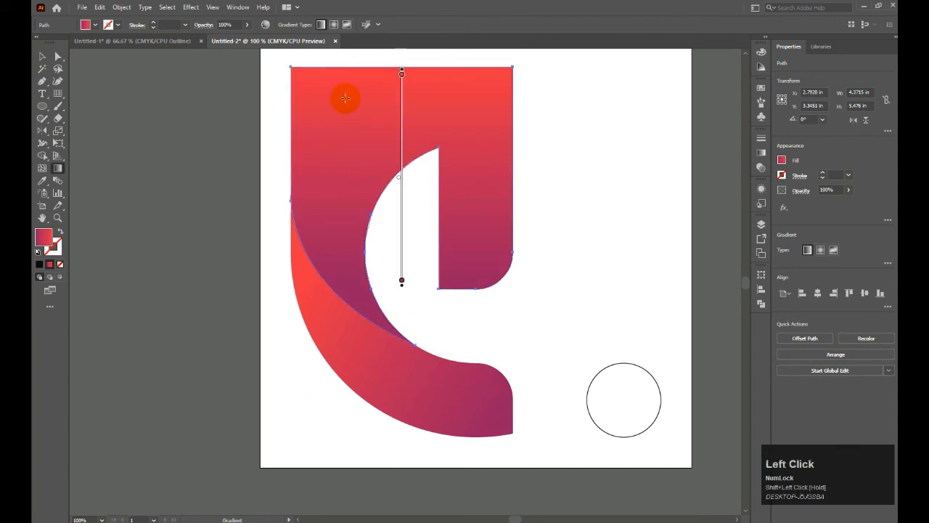
pyautogui.click(40, 57)
pyautogui.click(348, 256)
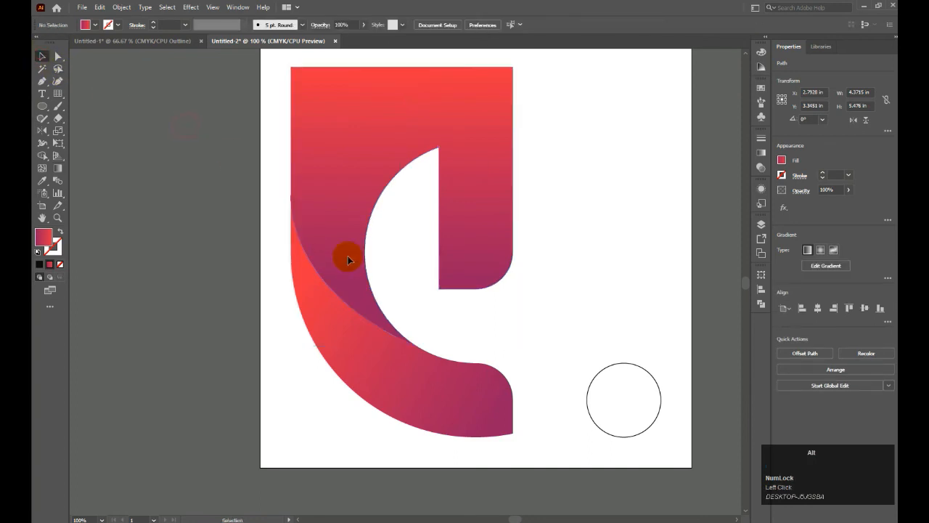
# Apply the logo's gradient fill to the small circle with the Eyedropper and make that gradient radial.
pyautogui.scroll(-2, 347, 255)
pyautogui.click(288, 234)
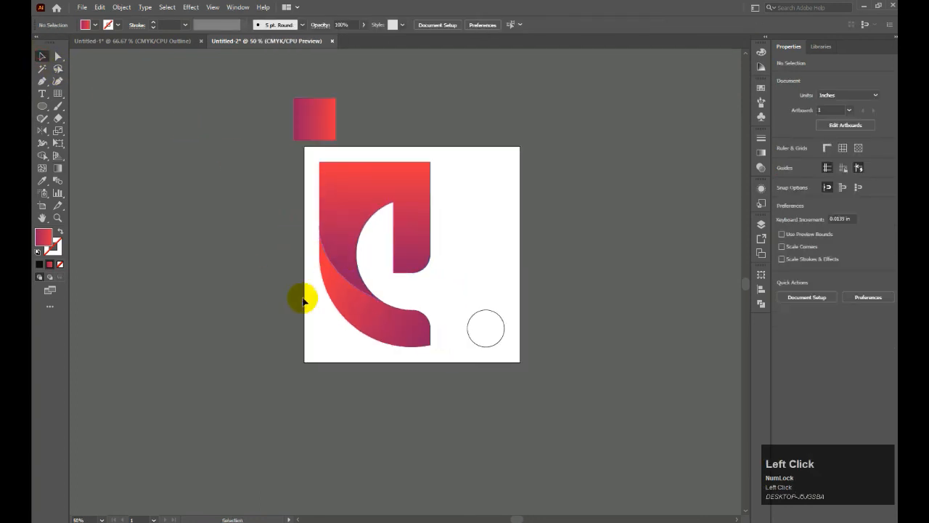
pyautogui.scroll(1, 345, 311)
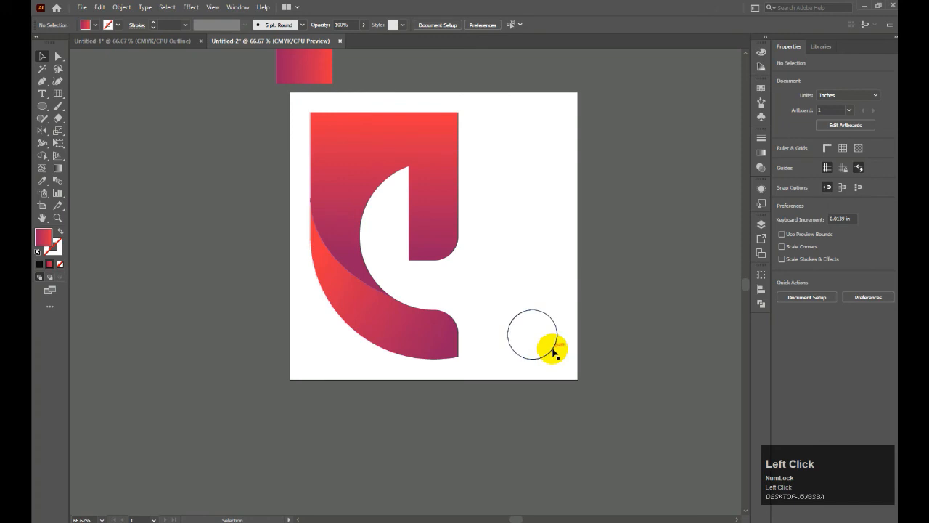
pyautogui.click(553, 351)
pyautogui.press('i')
pyautogui.click(346, 166)
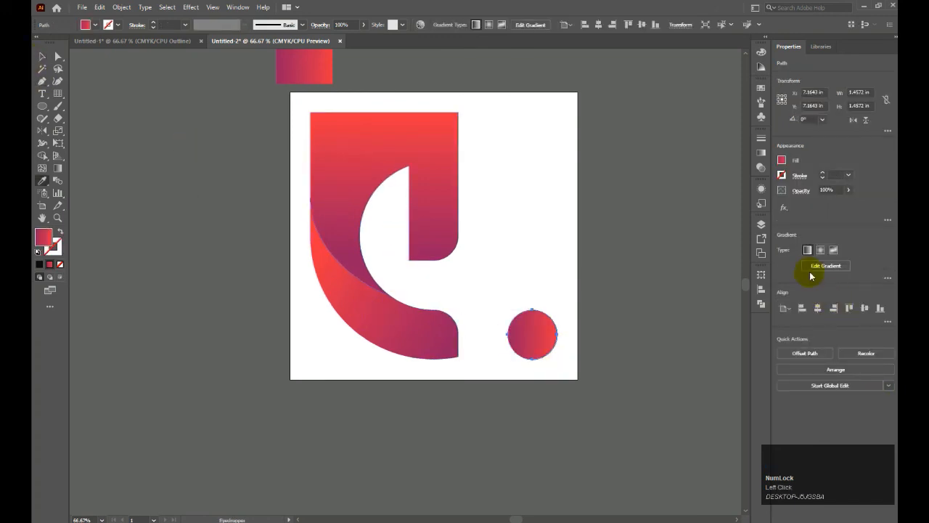
pyautogui.click(820, 249)
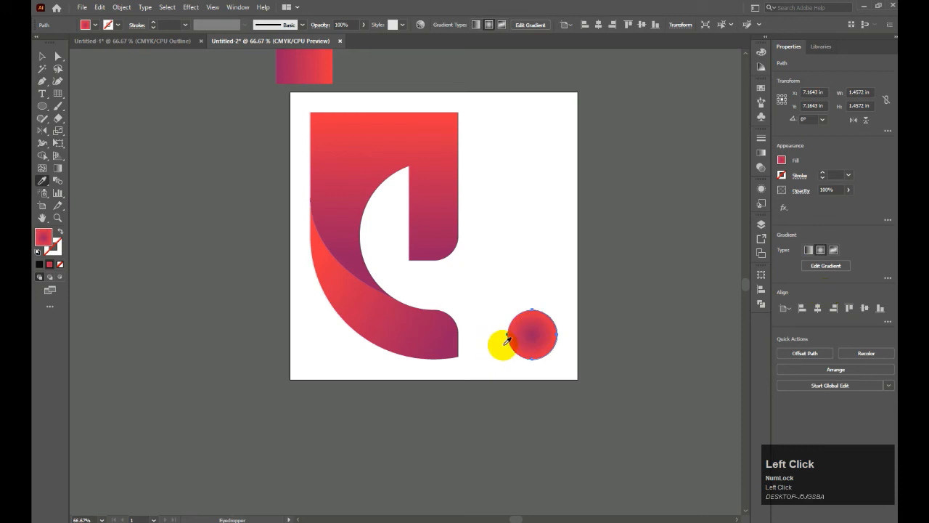
# Redraw the circle's radial gradient from above its upper edge to just below its centre and move the purple stop to about 42%.
pyautogui.press('g')
pyautogui.click(534, 313)
pyautogui.moveTo(542, 307); pyautogui.dragTo(530, 343)
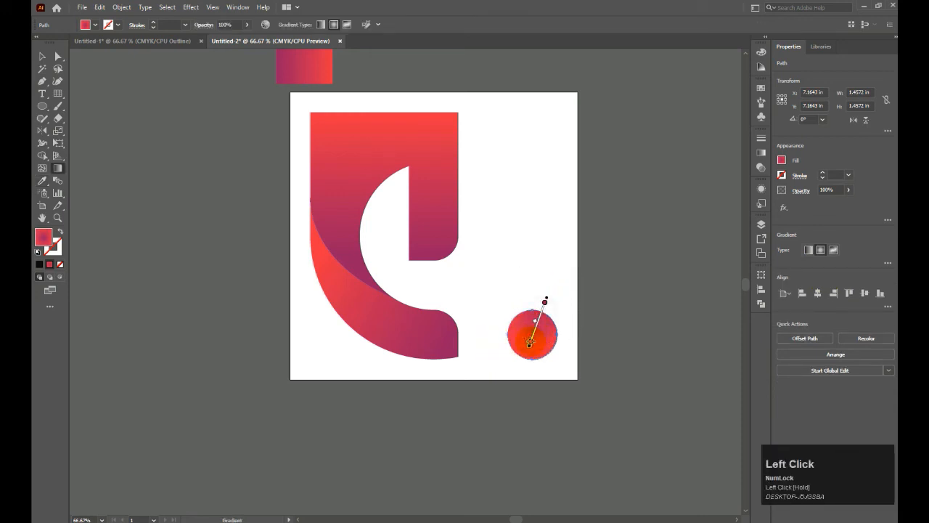
pyautogui.click(543, 311)
pyautogui.click(539, 320)
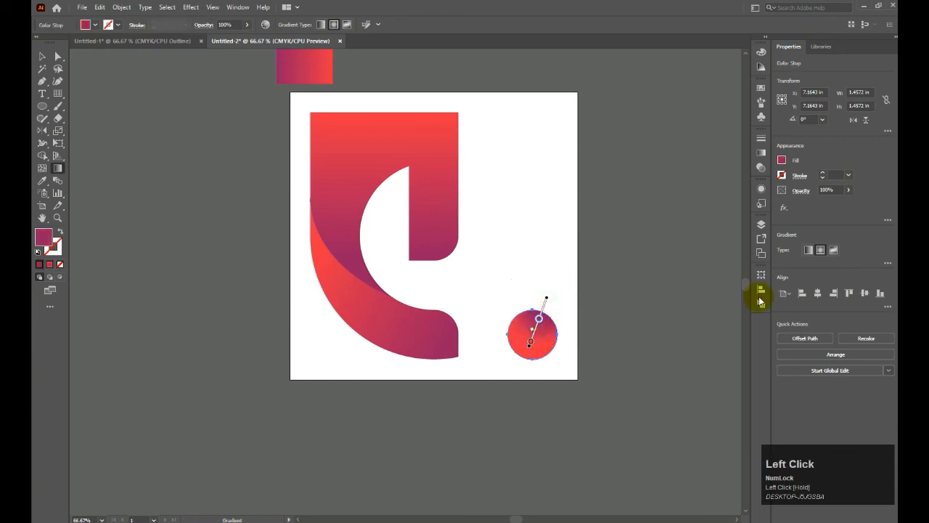
pyautogui.click(887, 263)
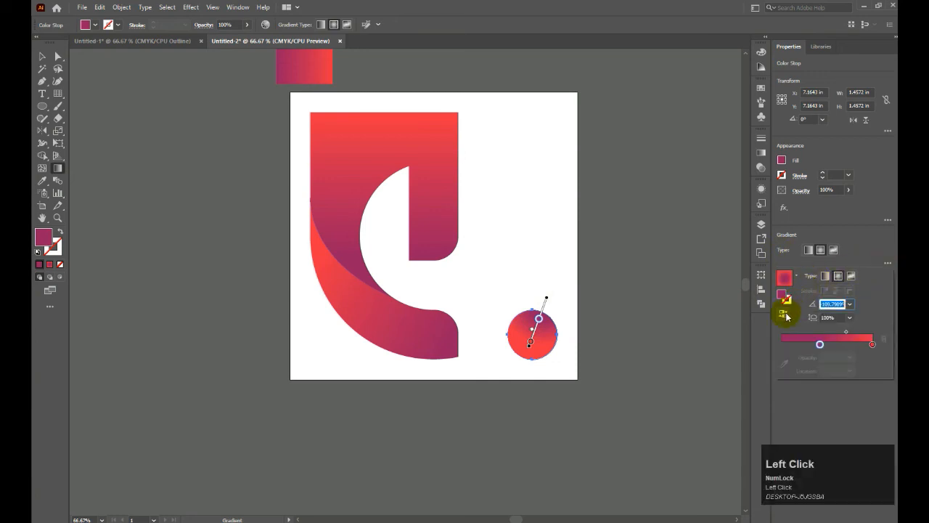
pyautogui.click(784, 315)
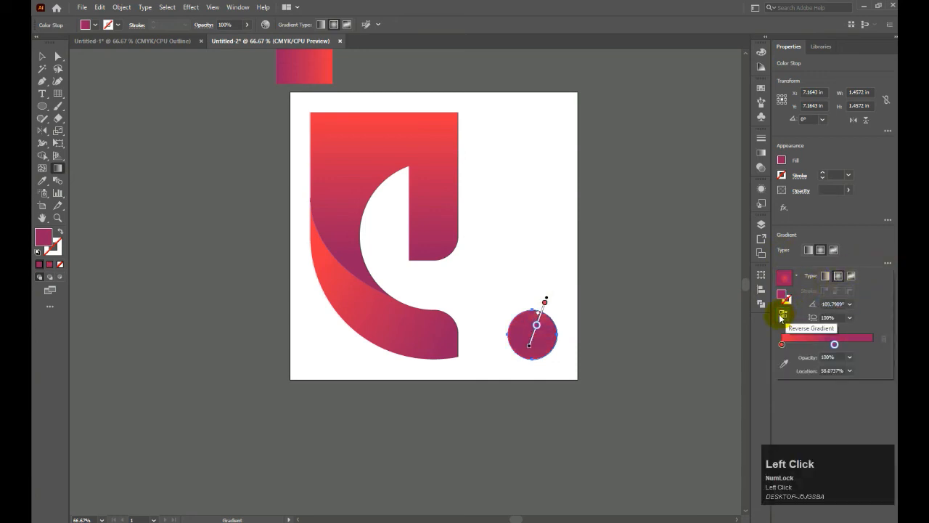
pyautogui.click(782, 315)
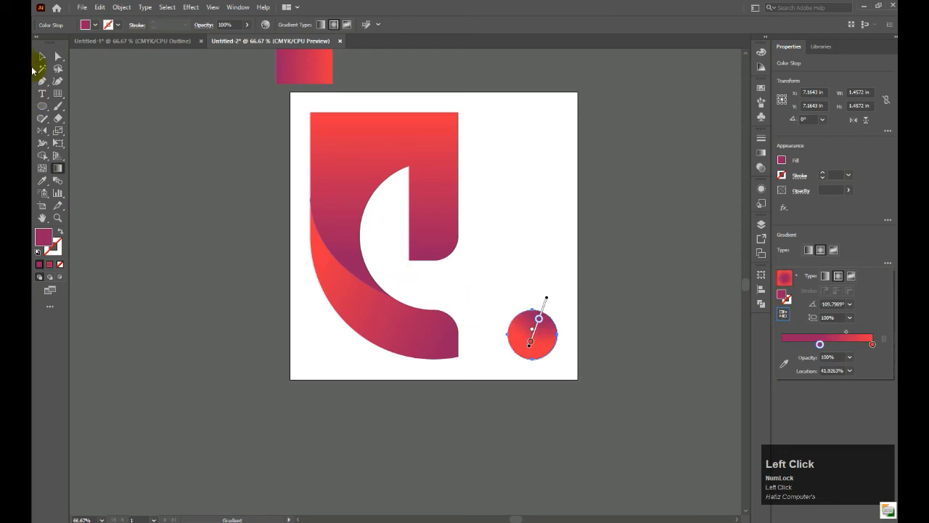
# Redirect the circle's radial gradient diagonally, running from purple at its lower left to red at its upper right.
pyautogui.click(42, 56)
pyautogui.moveTo(553, 304)
pyautogui.mouseDown()
pyautogui.moveTo(534, 342)
pyautogui.moveTo(554, 298)
pyautogui.moveTo(547, 305)
pyautogui.moveTo(545, 283)
pyautogui.moveTo(532, 335)
pyautogui.moveTo(545, 298)
pyautogui.mouseUp()
pyautogui.moveTo(501, 356)
pyautogui.mouseDown()
pyautogui.moveTo(562, 296)
pyautogui.moveTo(555, 311)
pyautogui.mouseUp()
pyautogui.click(55, 62)
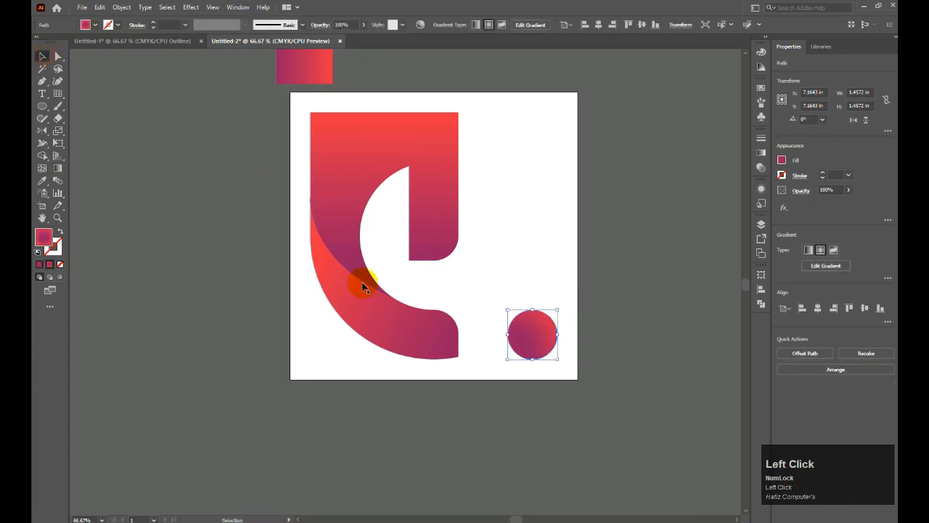
pyautogui.click(404, 362)
# Scale all the logo pieces down proportionally to about 4.1 in wide and move them to the middle of the artboard.
pyautogui.moveTo(293, 98); pyautogui.dragTo(563, 369)
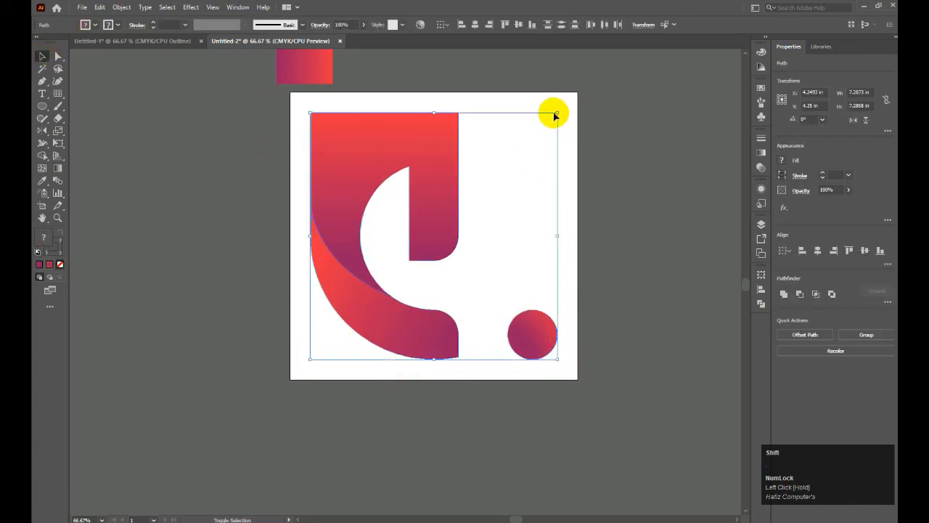
pyautogui.moveTo(557, 113); pyautogui.dragTo(454, 221)
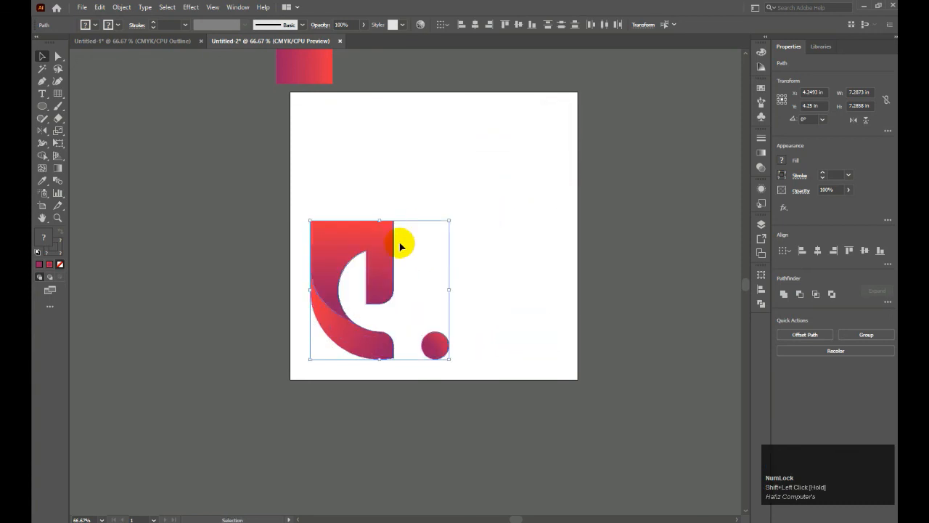
pyautogui.moveTo(383, 286); pyautogui.dragTo(431, 230)
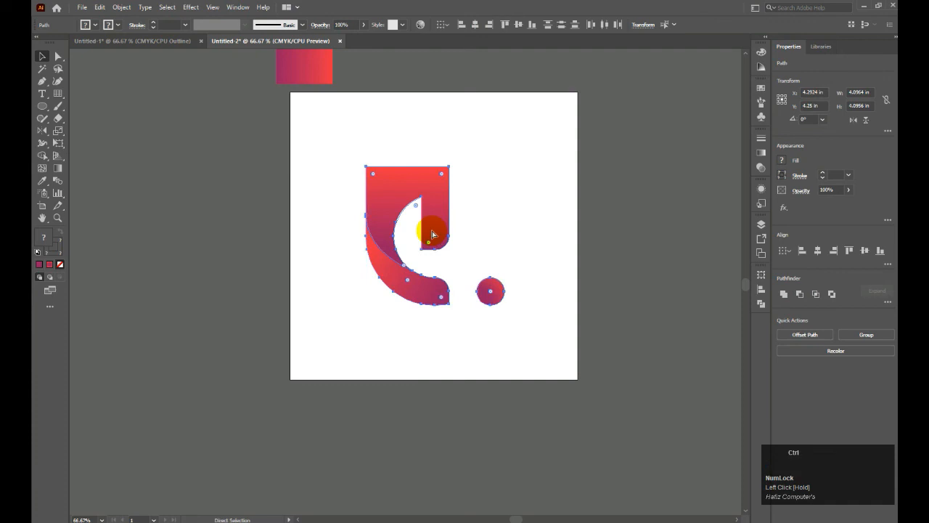
# Group the logo pieces and align the group to the centre of the artboard.
pyautogui.hotkey('ctrl', 'g')
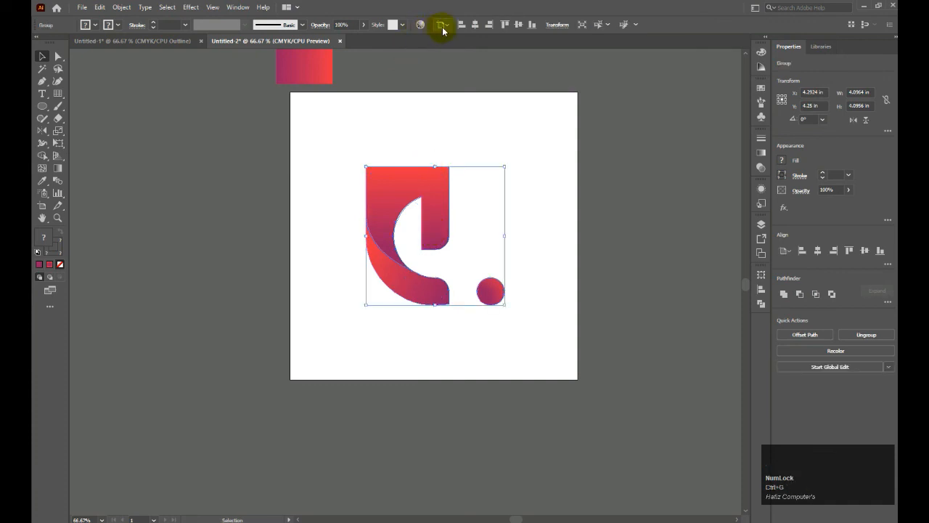
pyautogui.click(474, 25)
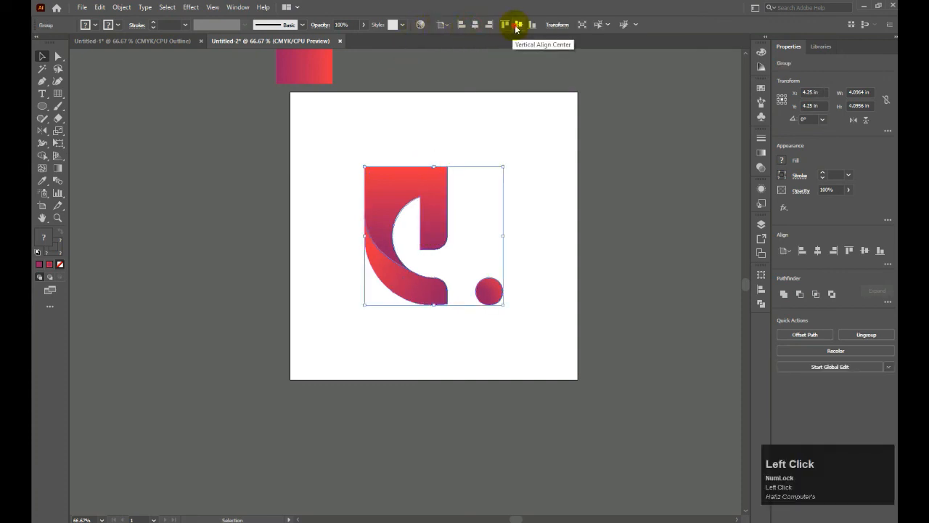
pyautogui.click(213, 155)
pyautogui.click(419, 186)
pyautogui.click(248, 170)
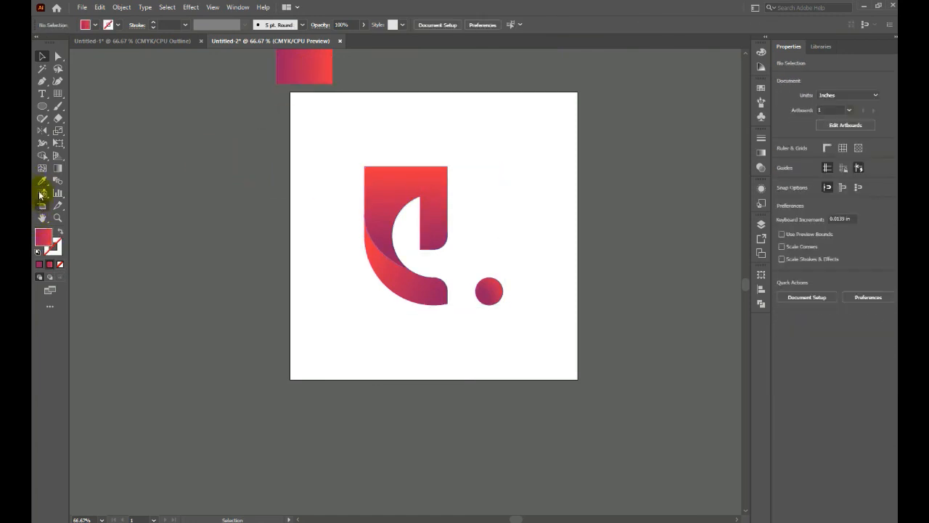
# Draw an 8.5 × 8.5 in rectangle that covers the whole artboard.
pyautogui.click(42, 107)
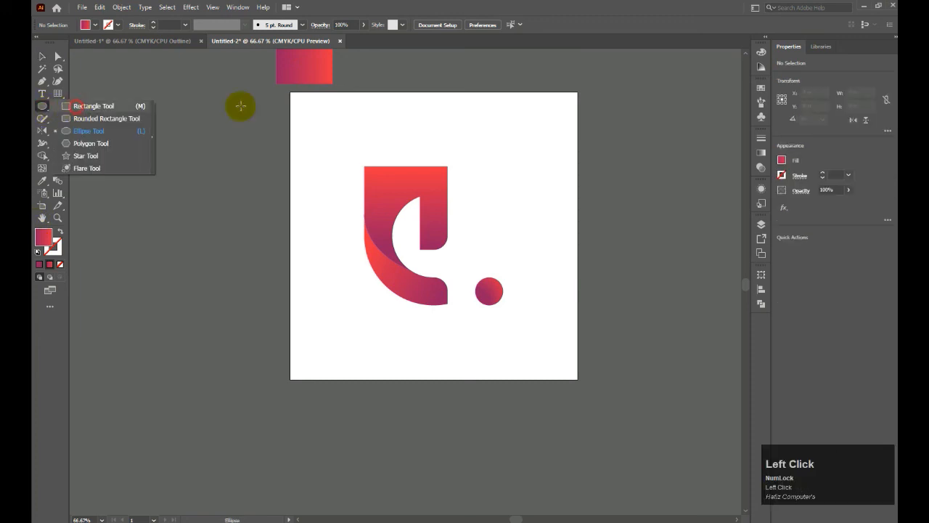
pyautogui.click(76, 107)
pyautogui.moveTo(289, 91); pyautogui.dragTo(577, 378)
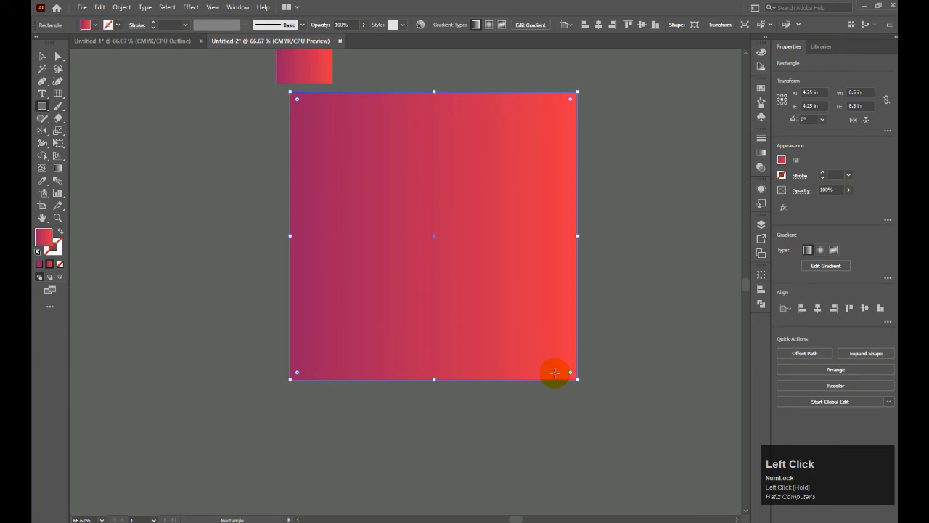
# Change the purple end of the artboard-sized rectangle's gradient fill to white.
pyautogui.doubleClick(51, 240)
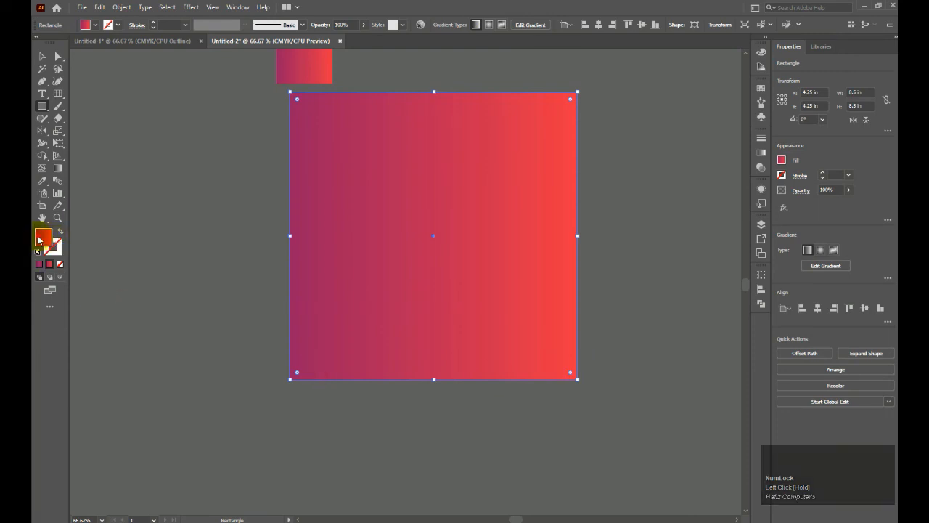
pyautogui.click(430, 255)
pyautogui.moveTo(430, 256); pyautogui.dragTo(464, 334)
pyautogui.click(575, 201)
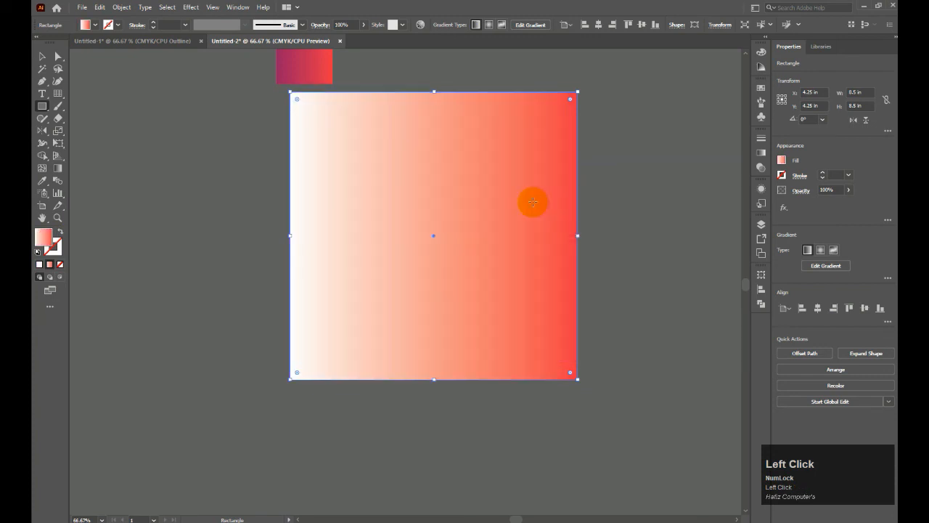
# Replace the artboard-sized rectangle's gradient with a solid black fill and a white 1 pt stroke.
pyautogui.click(59, 170)
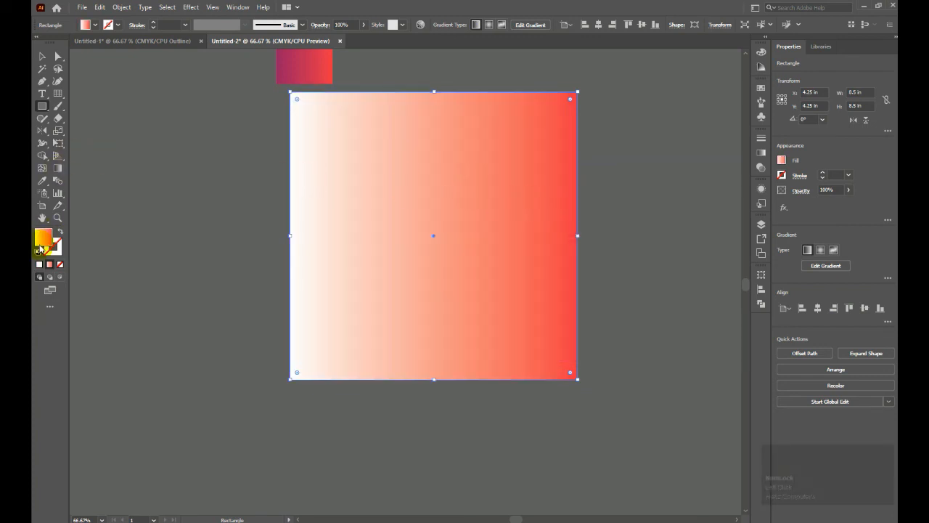
pyautogui.click(37, 252)
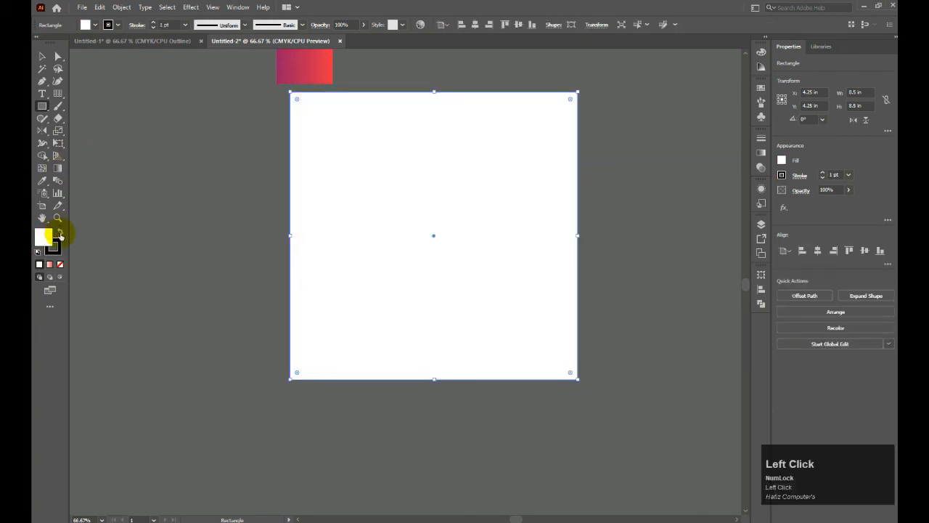
pyautogui.click(61, 232)
# Send the black rectangle to the back, behind the logo, and deselect everything.
pyautogui.rightClick(386, 187)
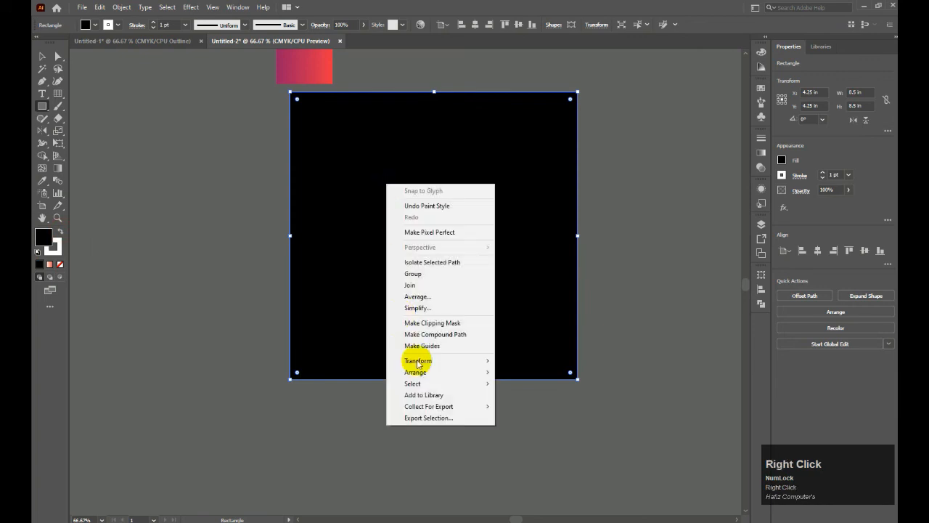
pyautogui.moveTo(473, 371)
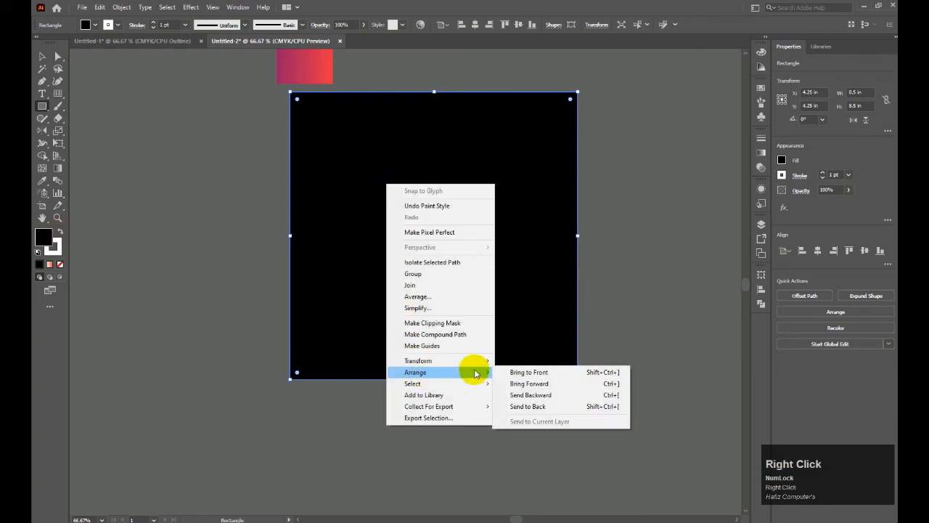
pyautogui.click(527, 406)
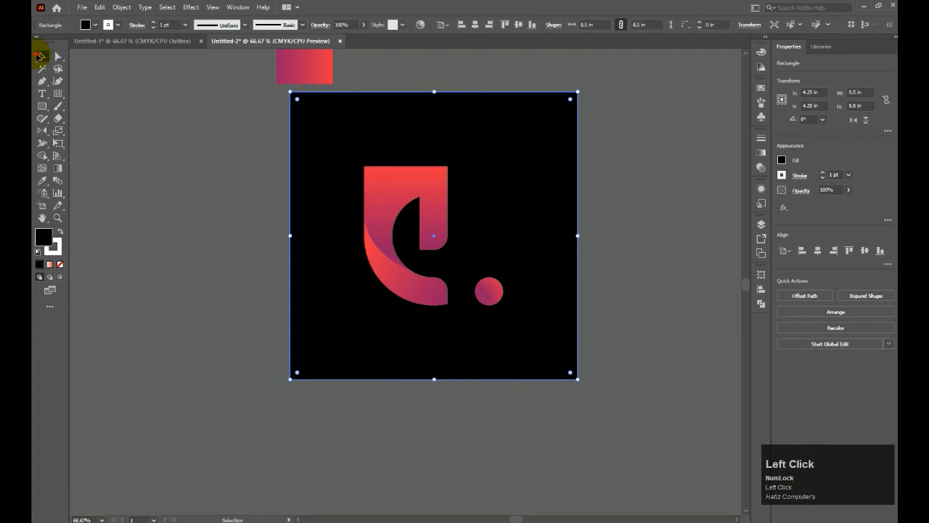
pyautogui.doubleClick(37, 57)
pyautogui.click(519, 345)
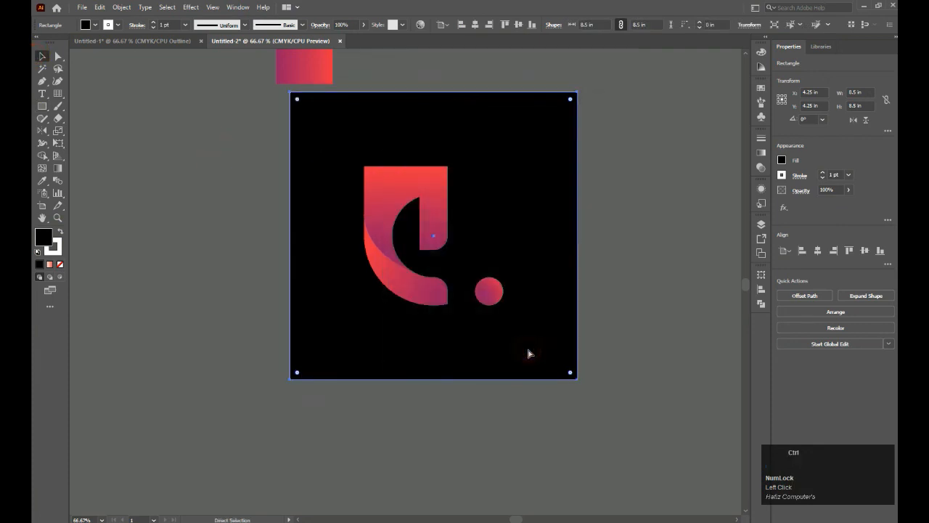
pyautogui.click(185, 145)
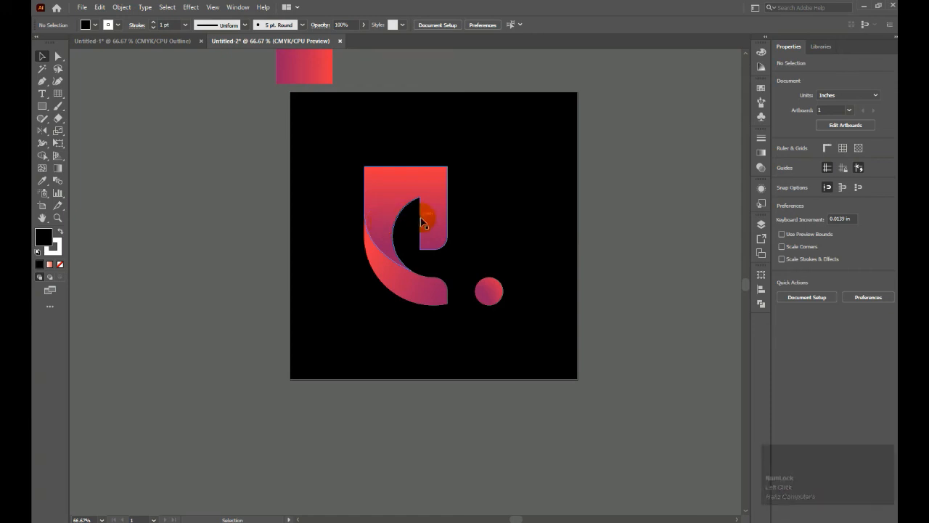
pyautogui.keyDown('alt'); pyautogui.scroll(1, 426, 217); pyautogui.keyUp('alt')
pyautogui.keyDown('alt'); pyautogui.scroll(1, 426, 217); pyautogui.keyUp('alt')
pyautogui.press('space')
pyautogui.moveTo(414, 211); pyautogui.dragTo(365, 216)
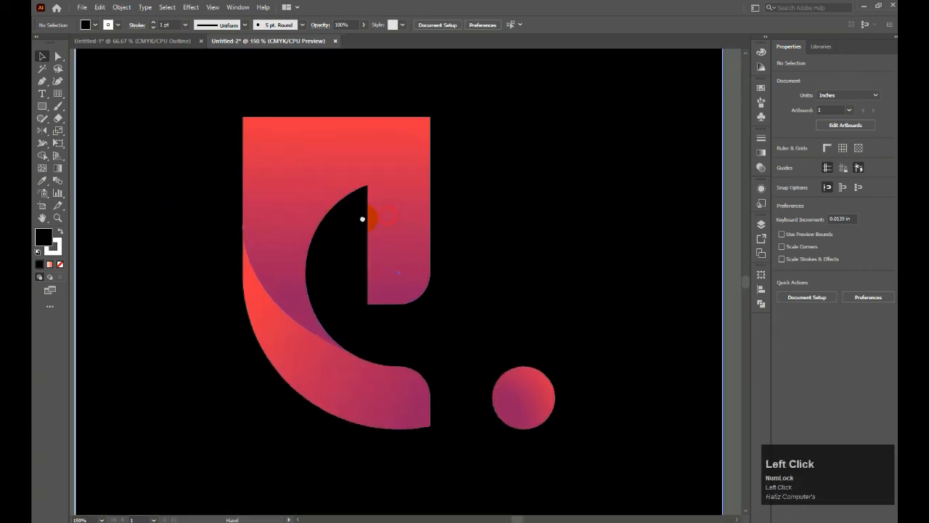